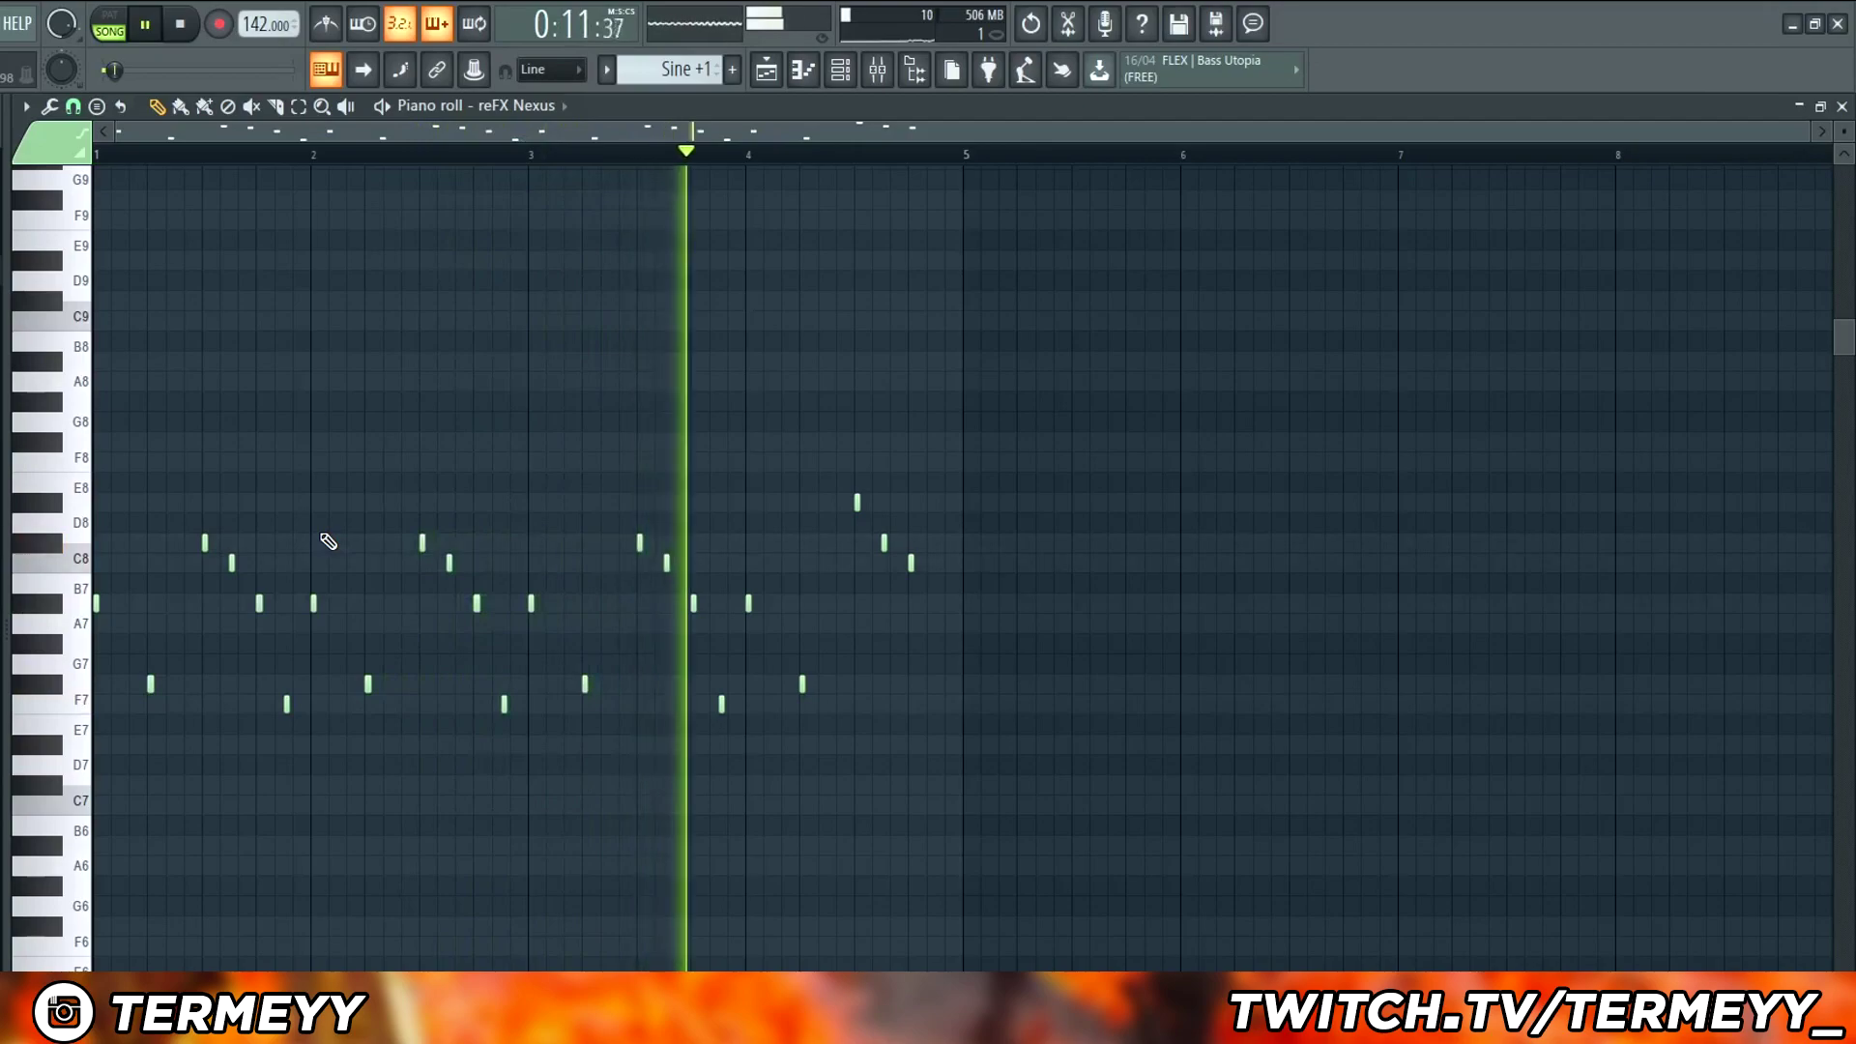
Play back the Sine +1 and Sine Bells melody patterns in the piano roll and examine their notes
key("space")
scroll(559, 432, "down", 2)
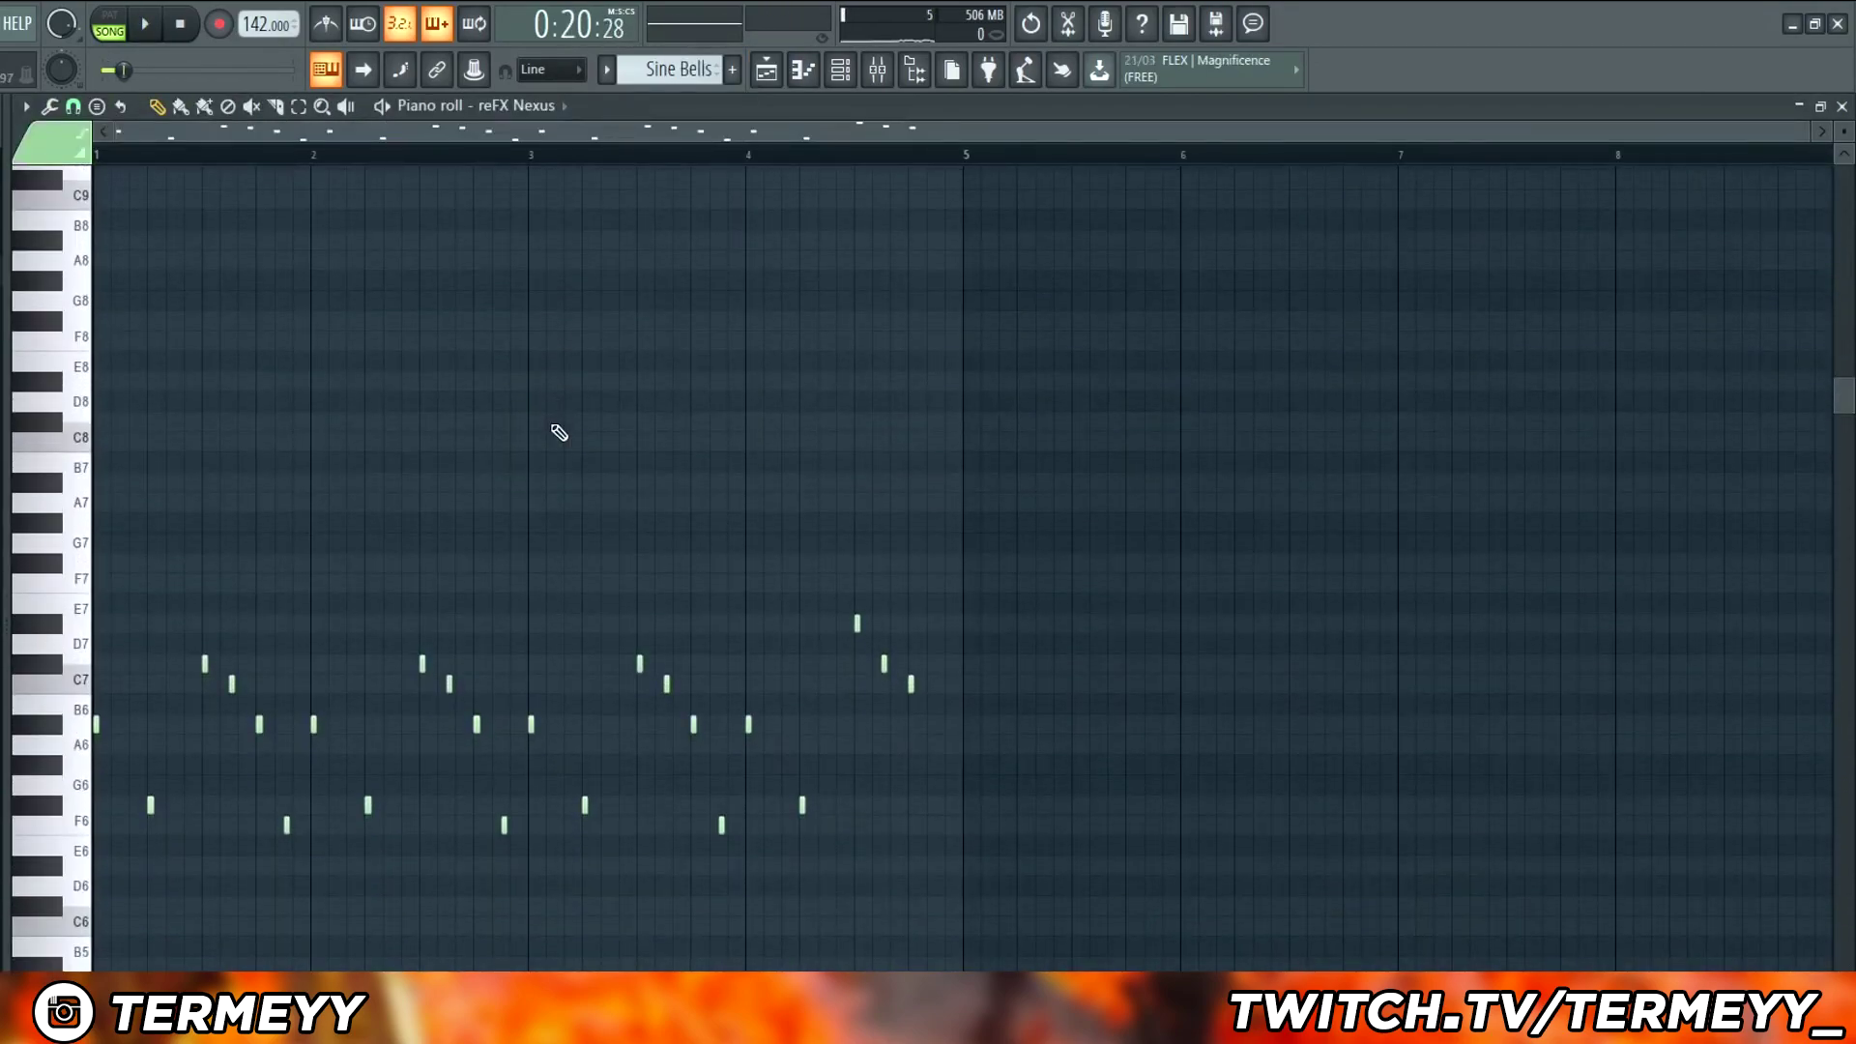
key("space")
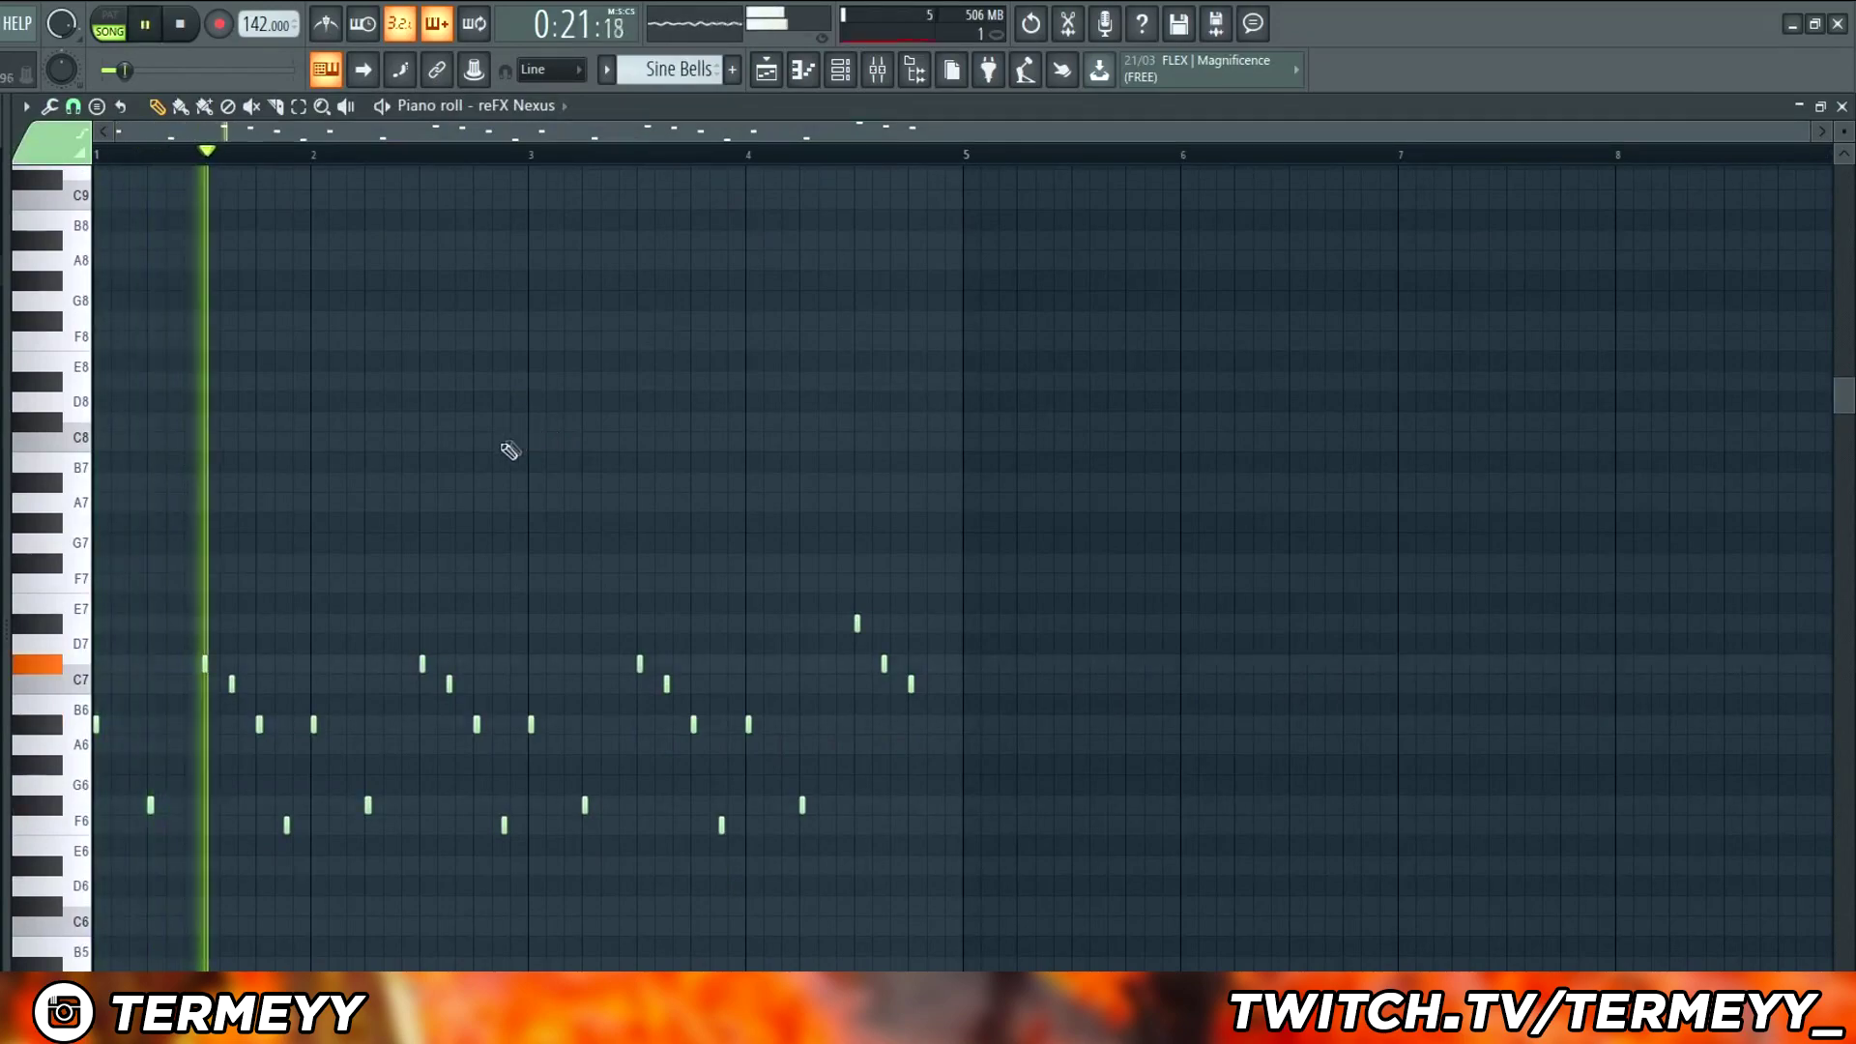
scroll(503, 450, "down", 1)
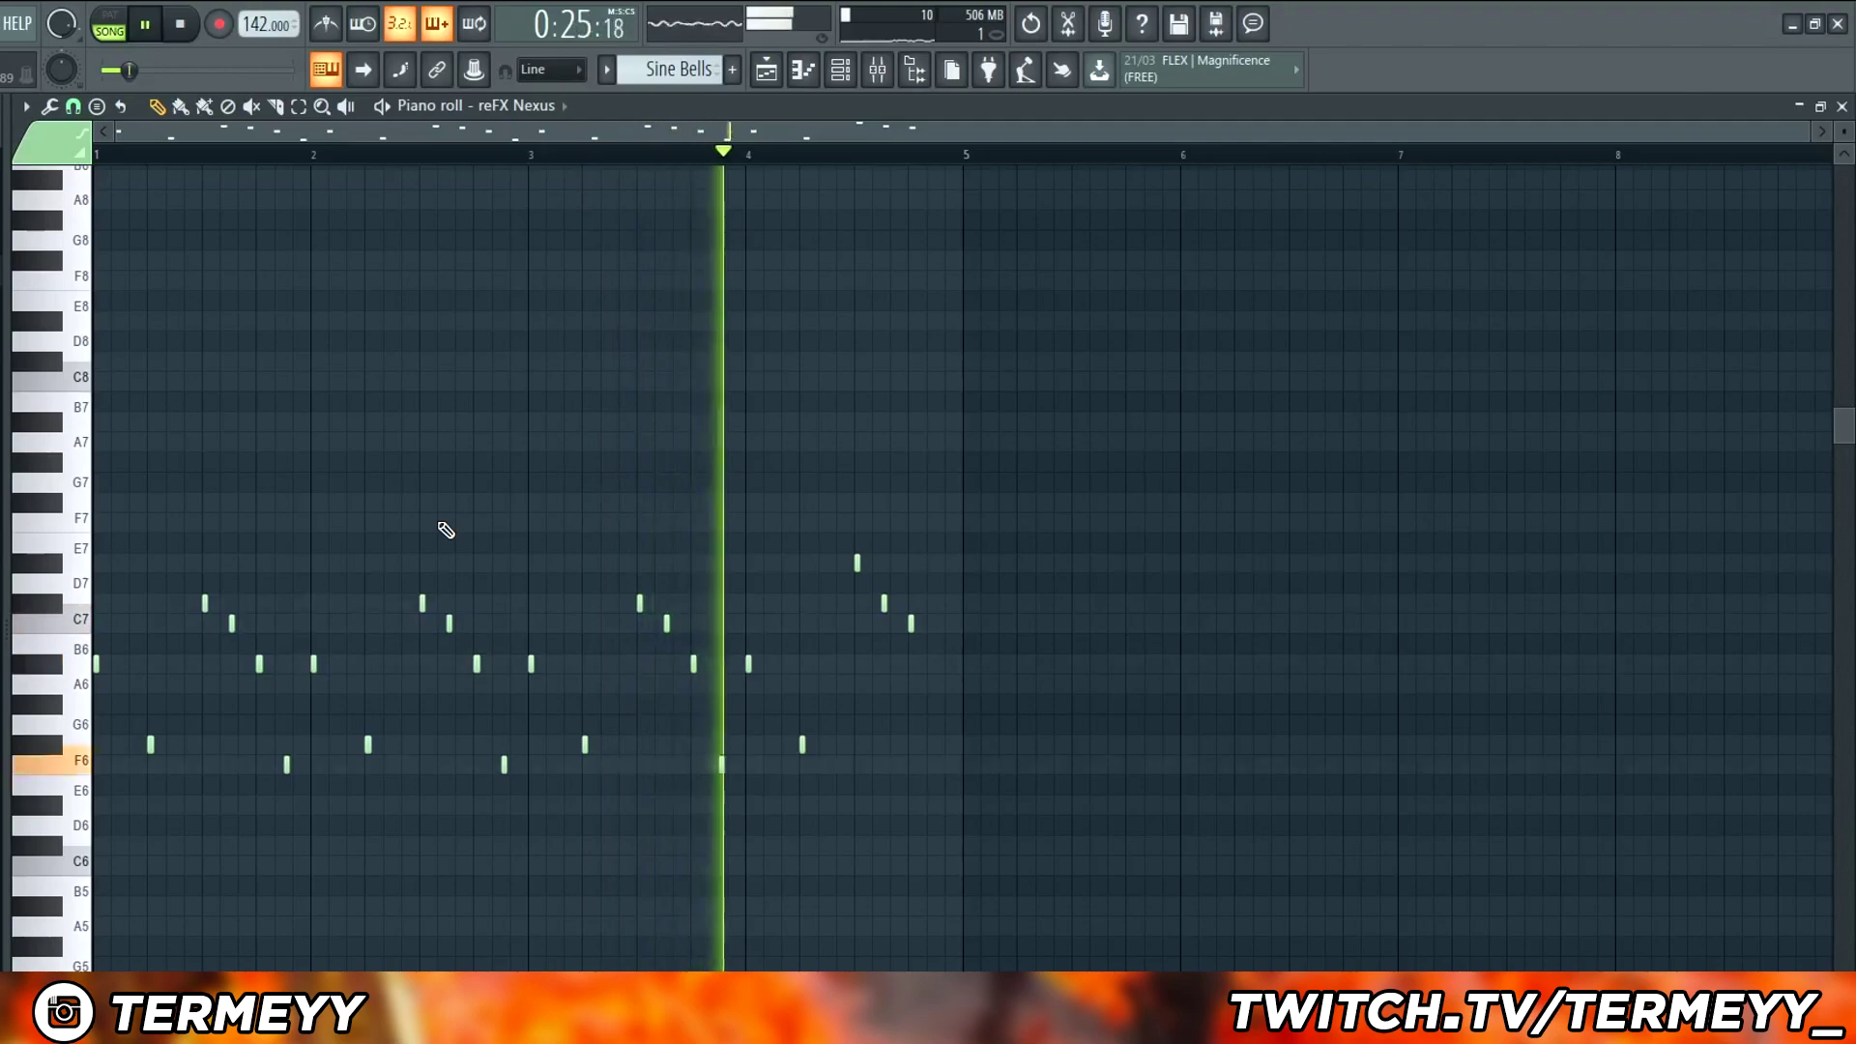
key("space")
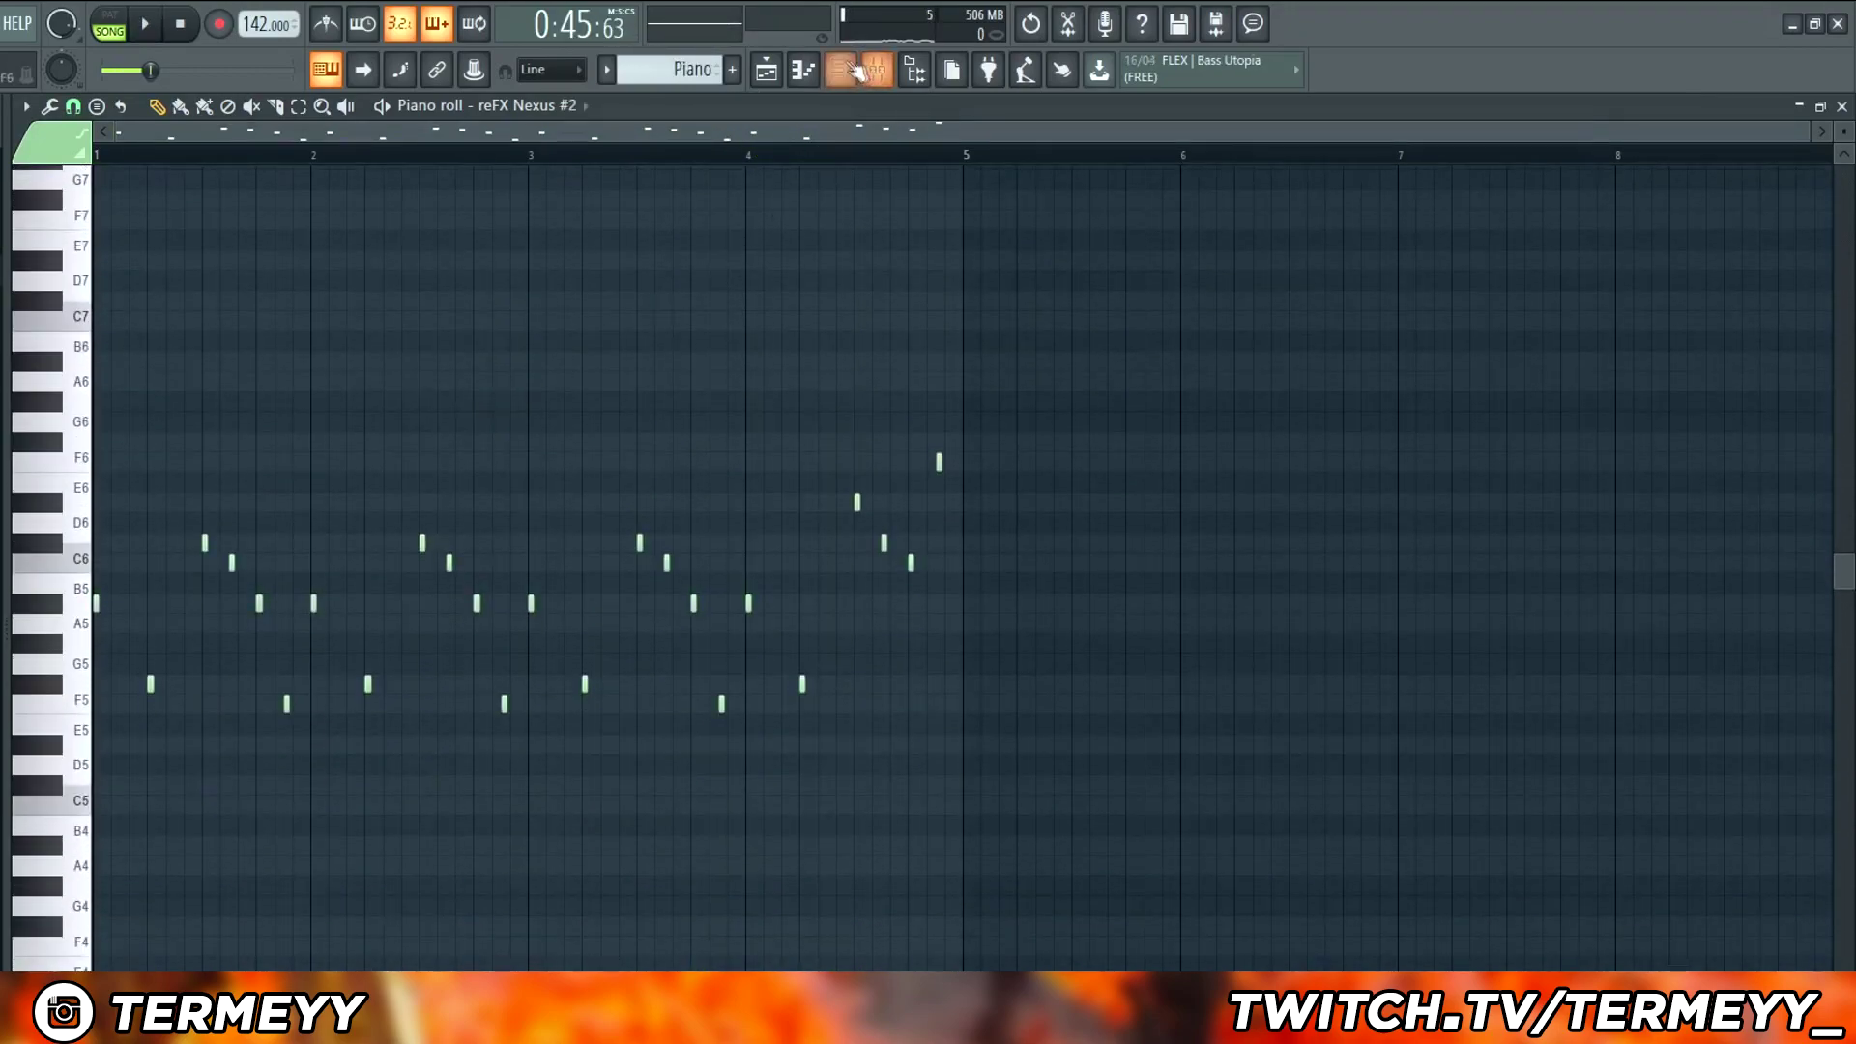
Select the reFX Nexus #2 channel in the channel rack and play back the Piano pattern's notes
left_click(855, 71)
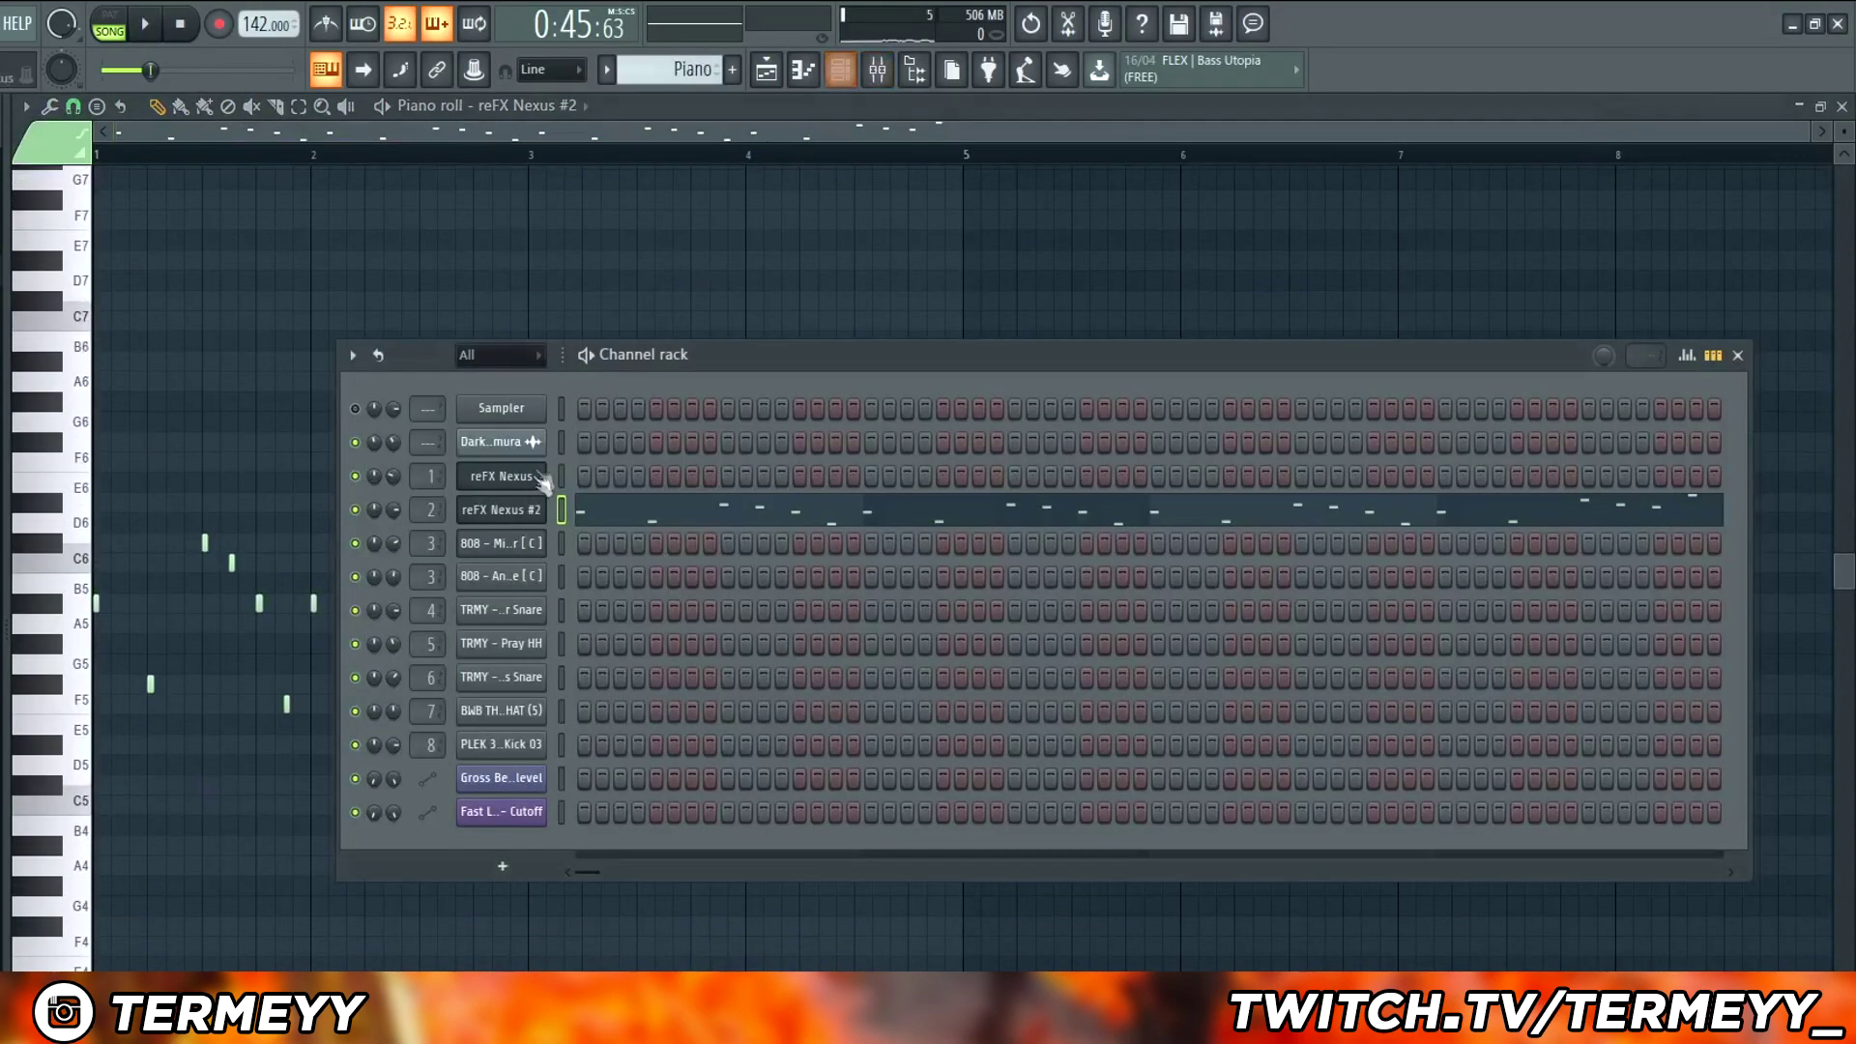
left_click(523, 510)
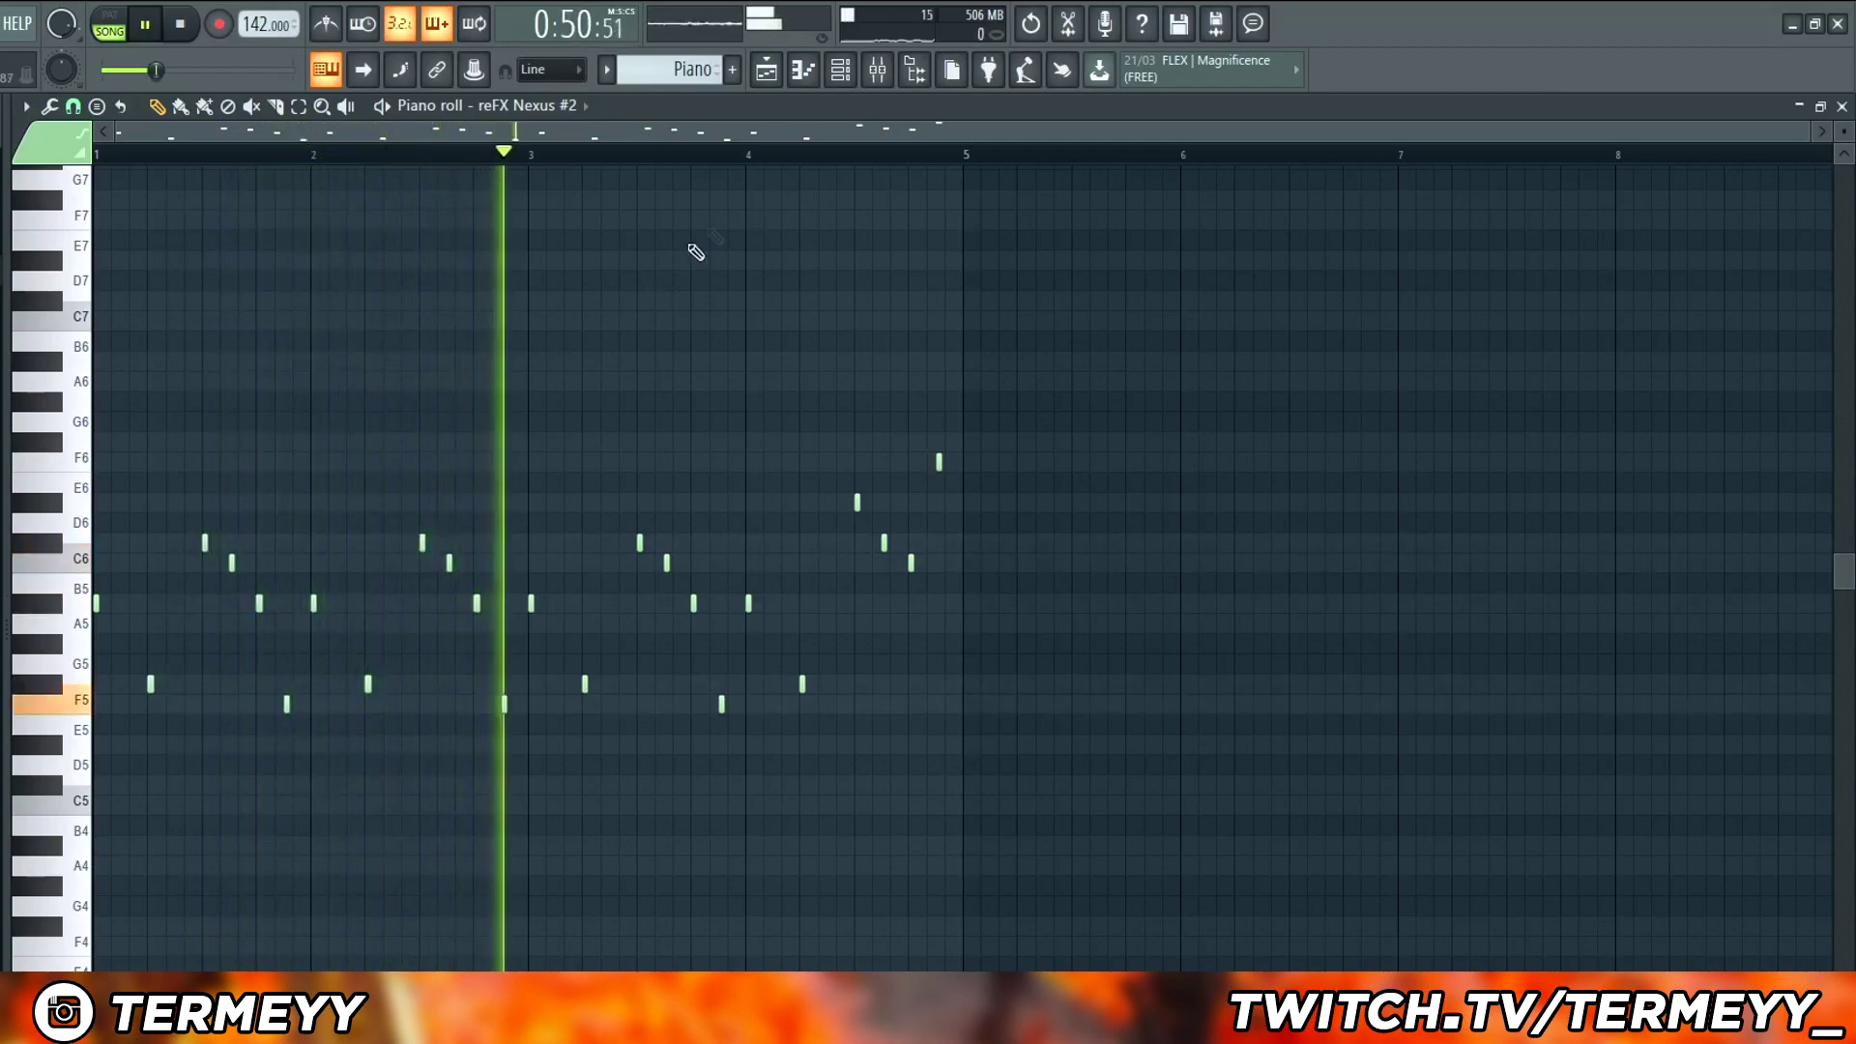
left_click(770, 77)
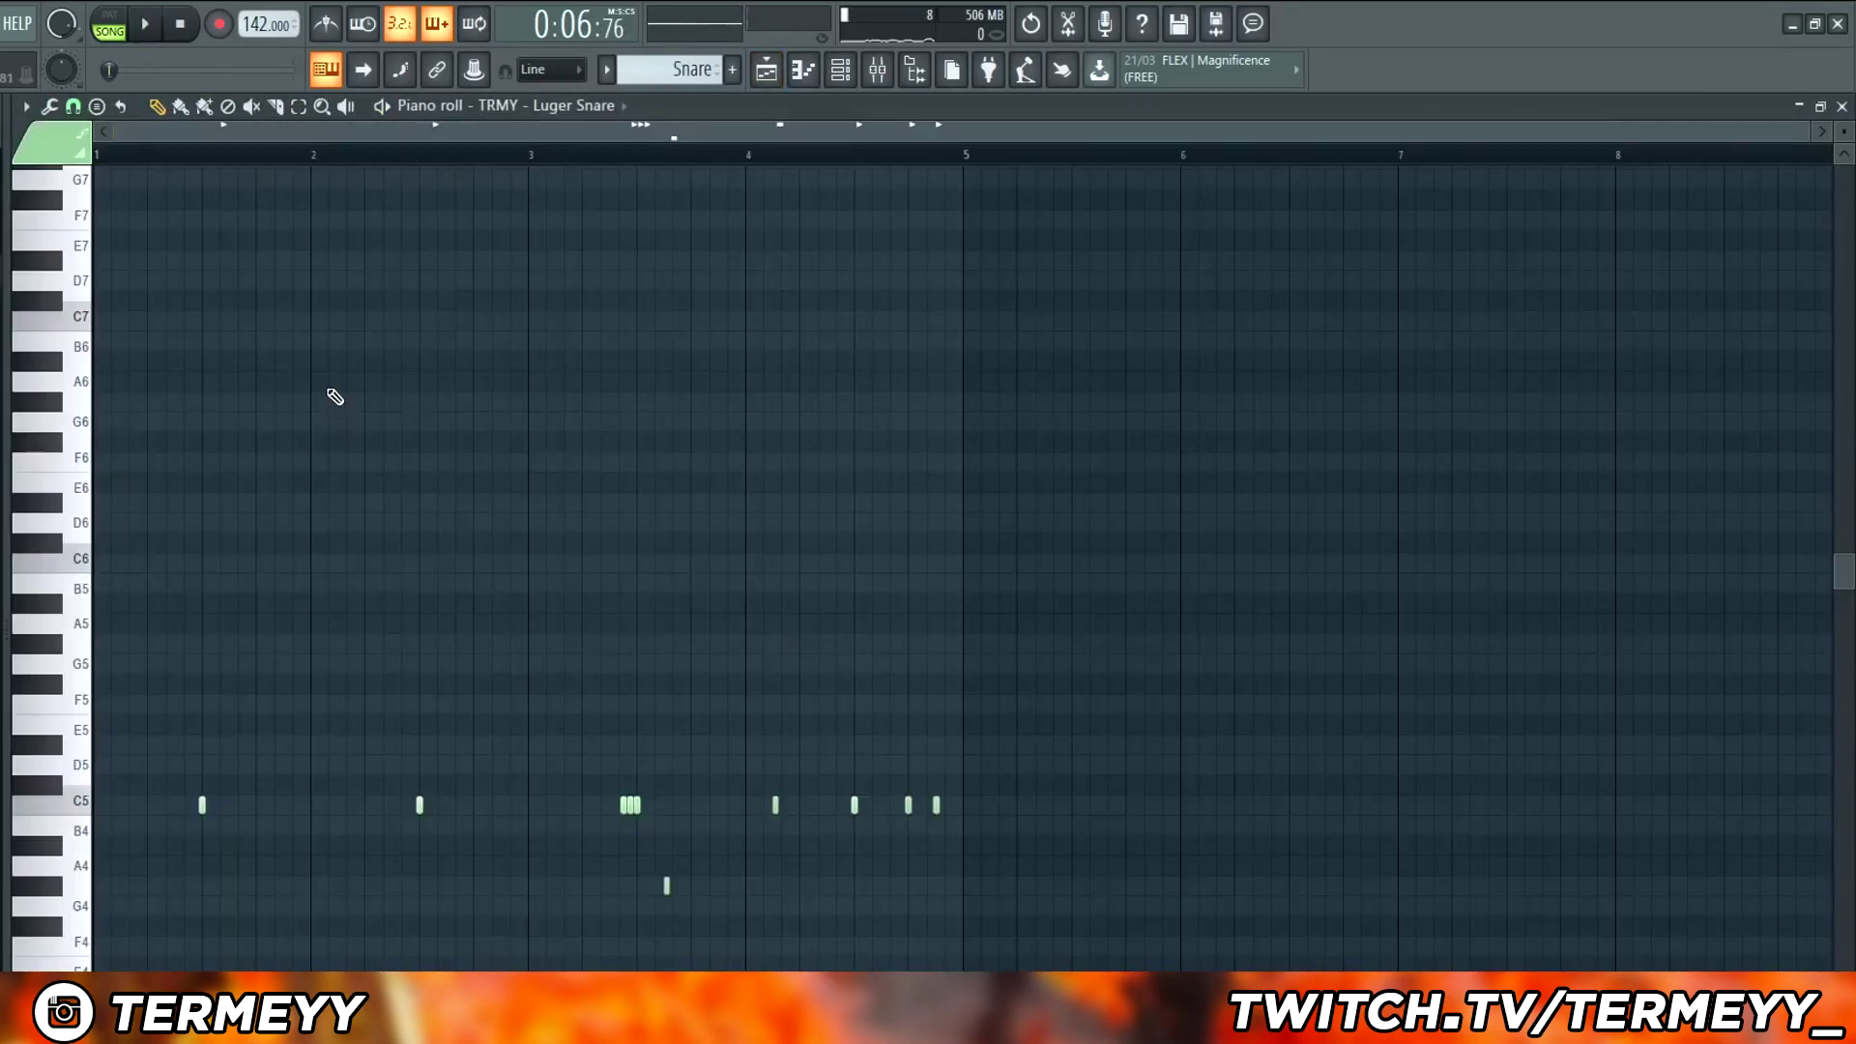
Examine the Snare pattern's notes, and open the Snare 2 clip on Track 4 to play it back
scroll(334, 396, "down", 5)
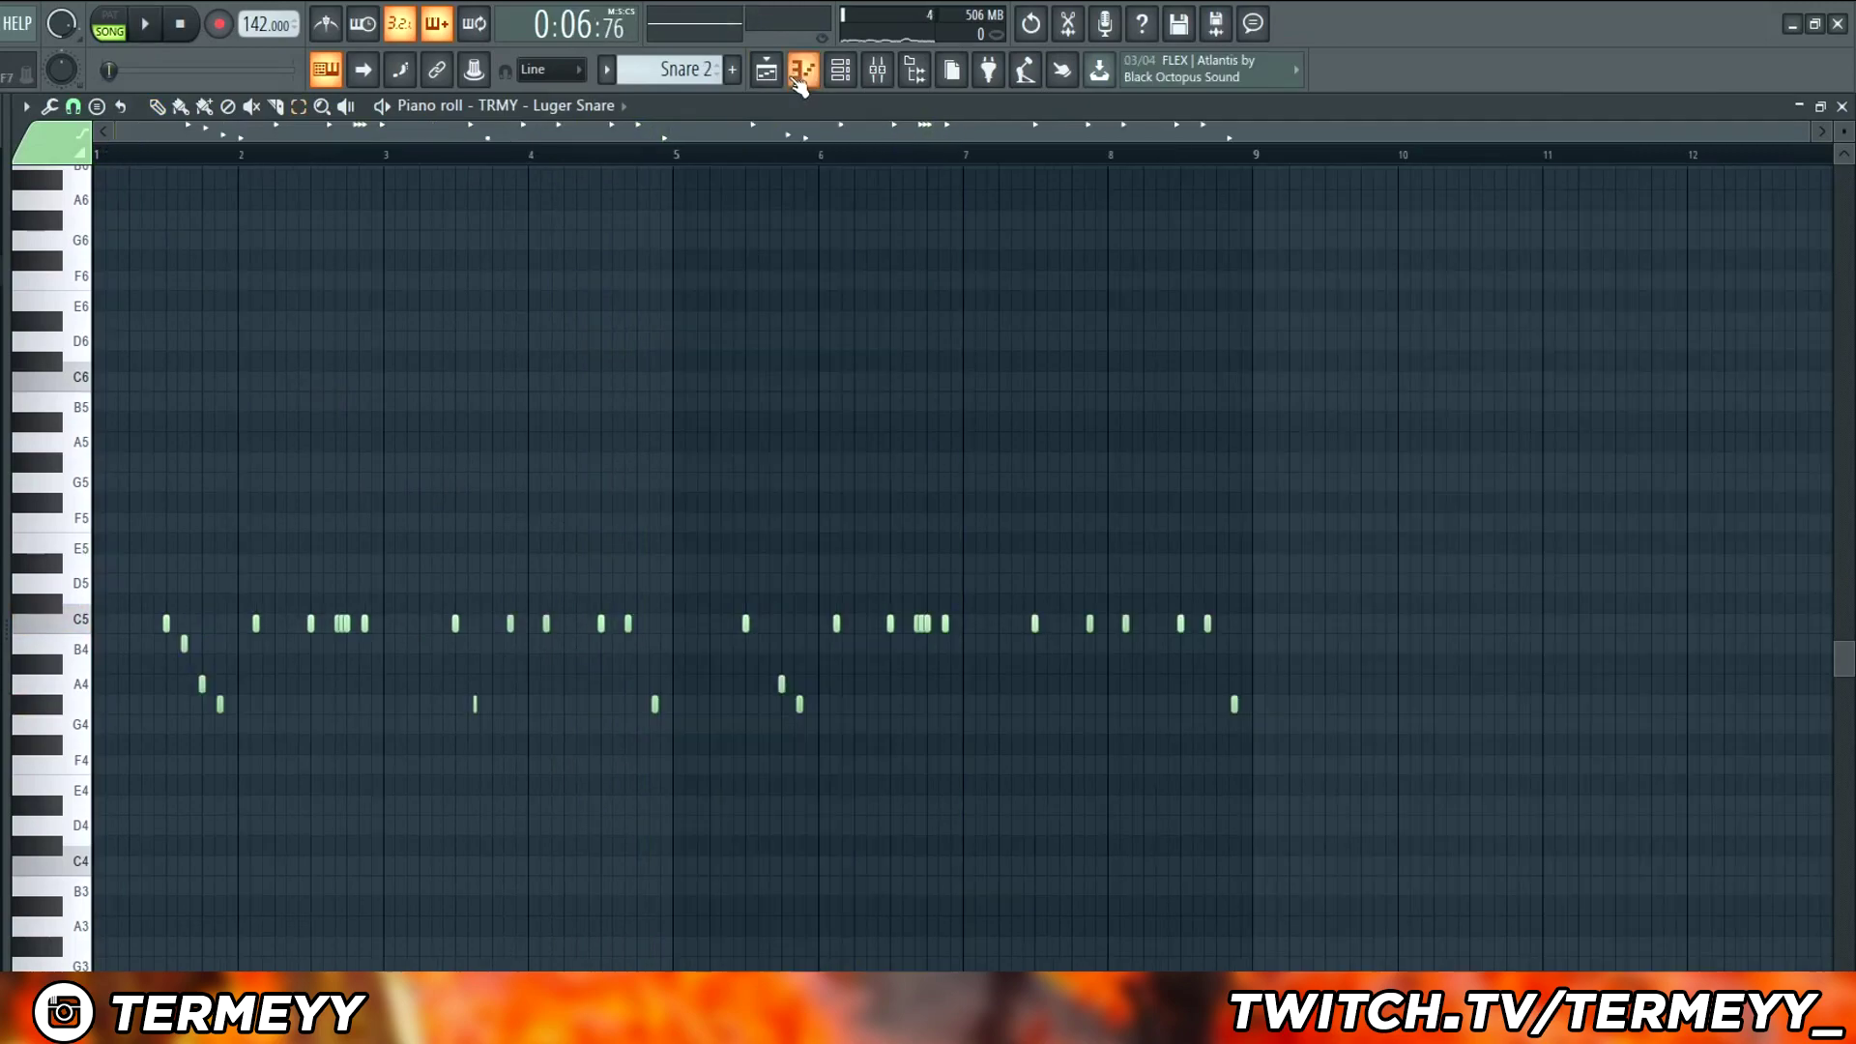
left_click(767, 71)
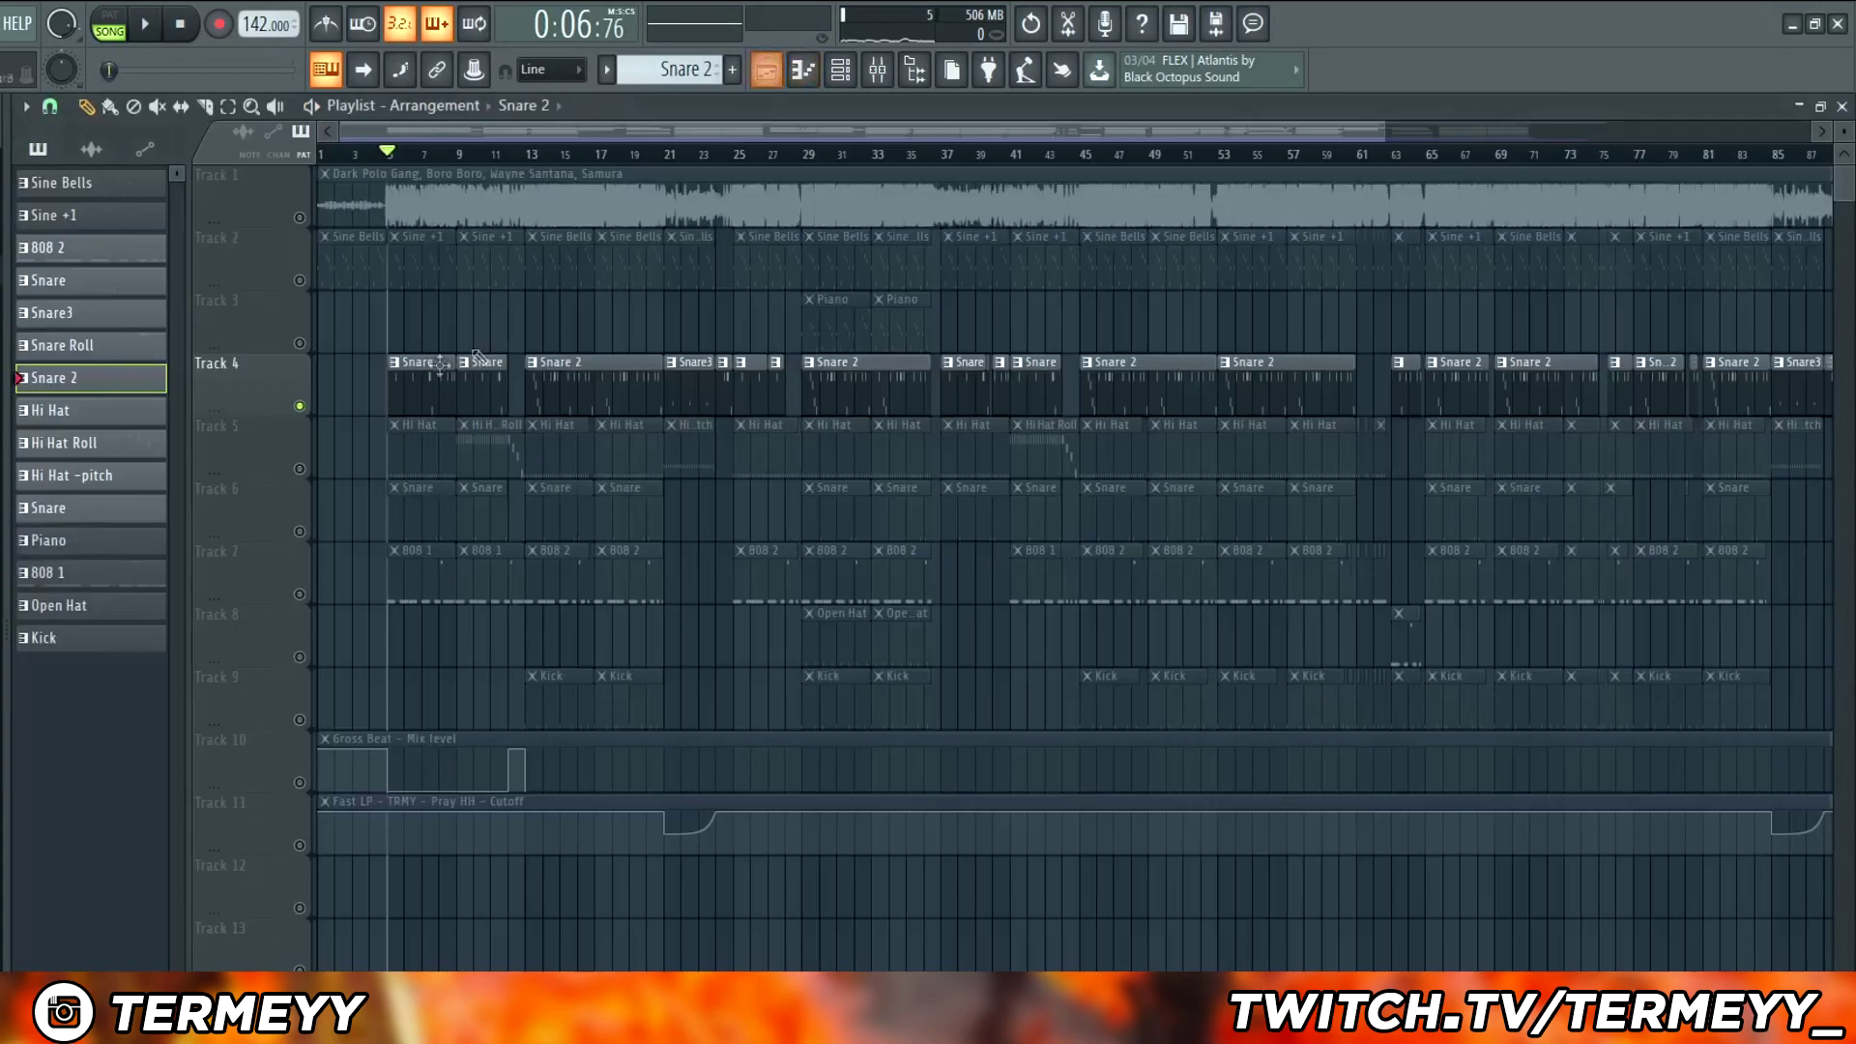
double_click(557, 384)
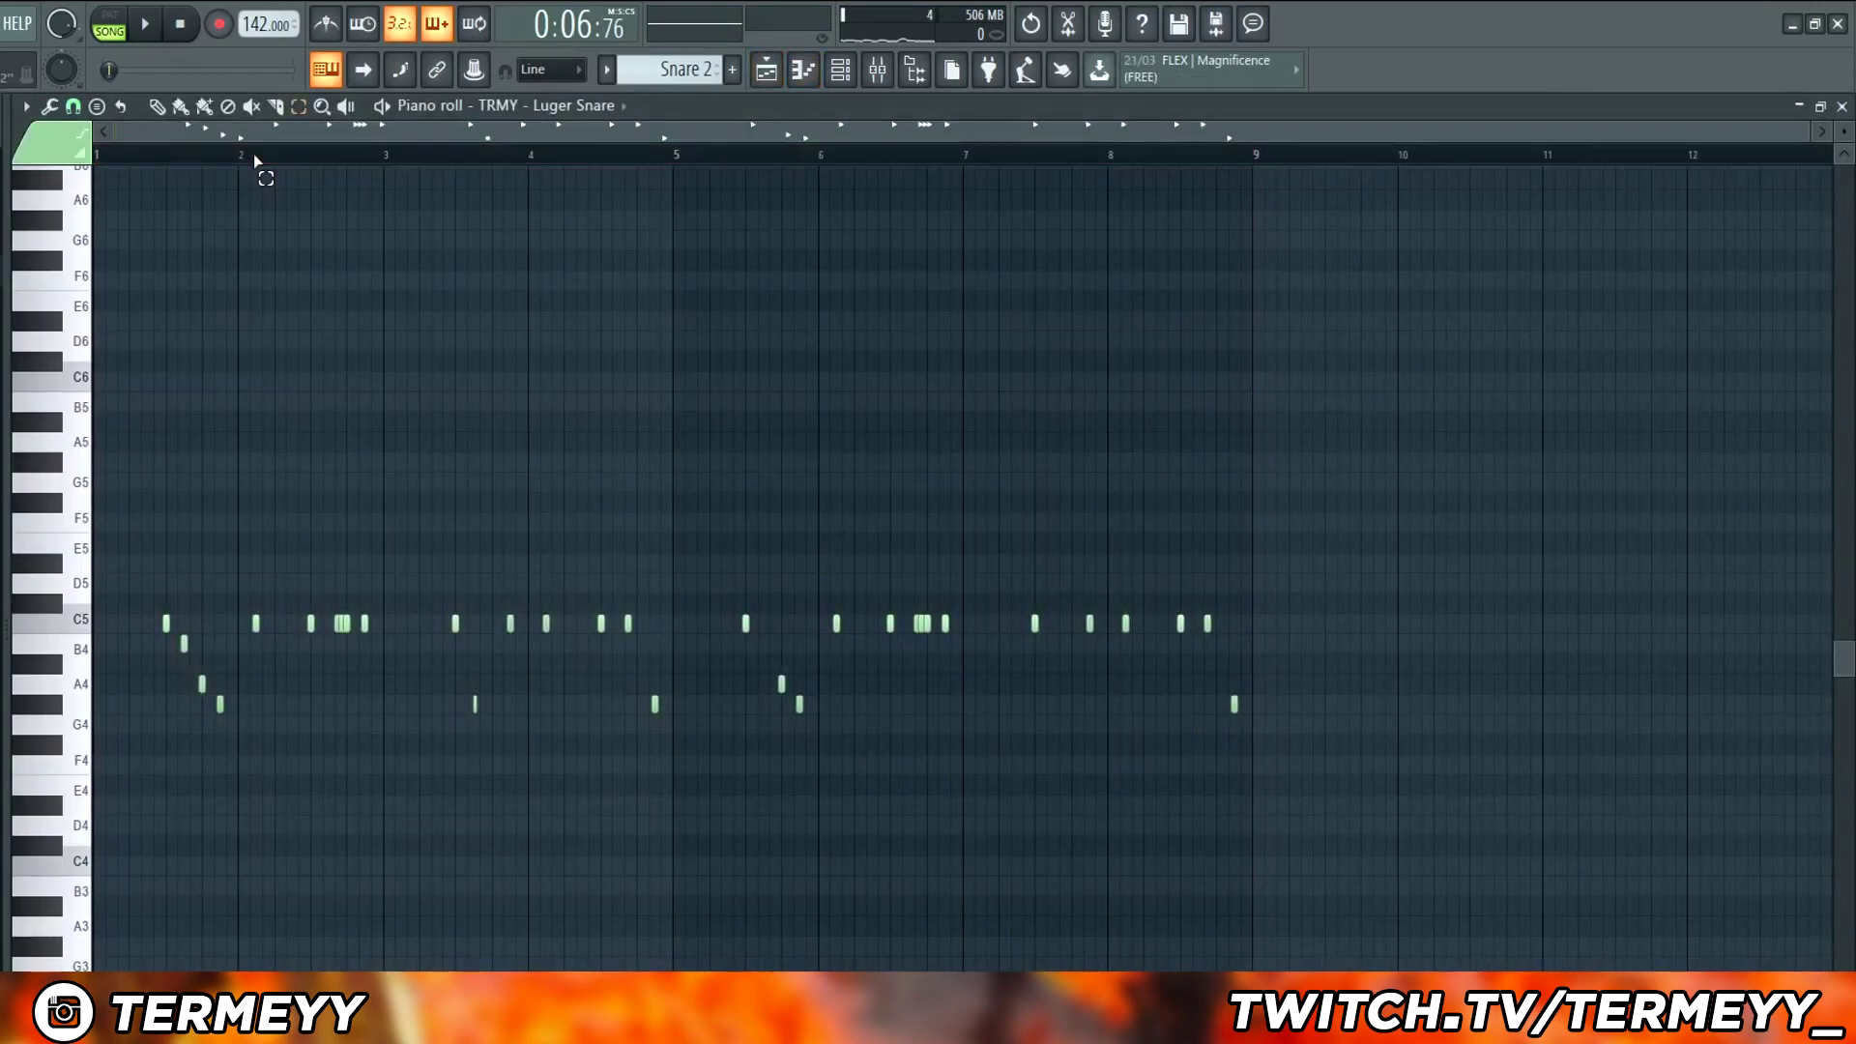
key("space")
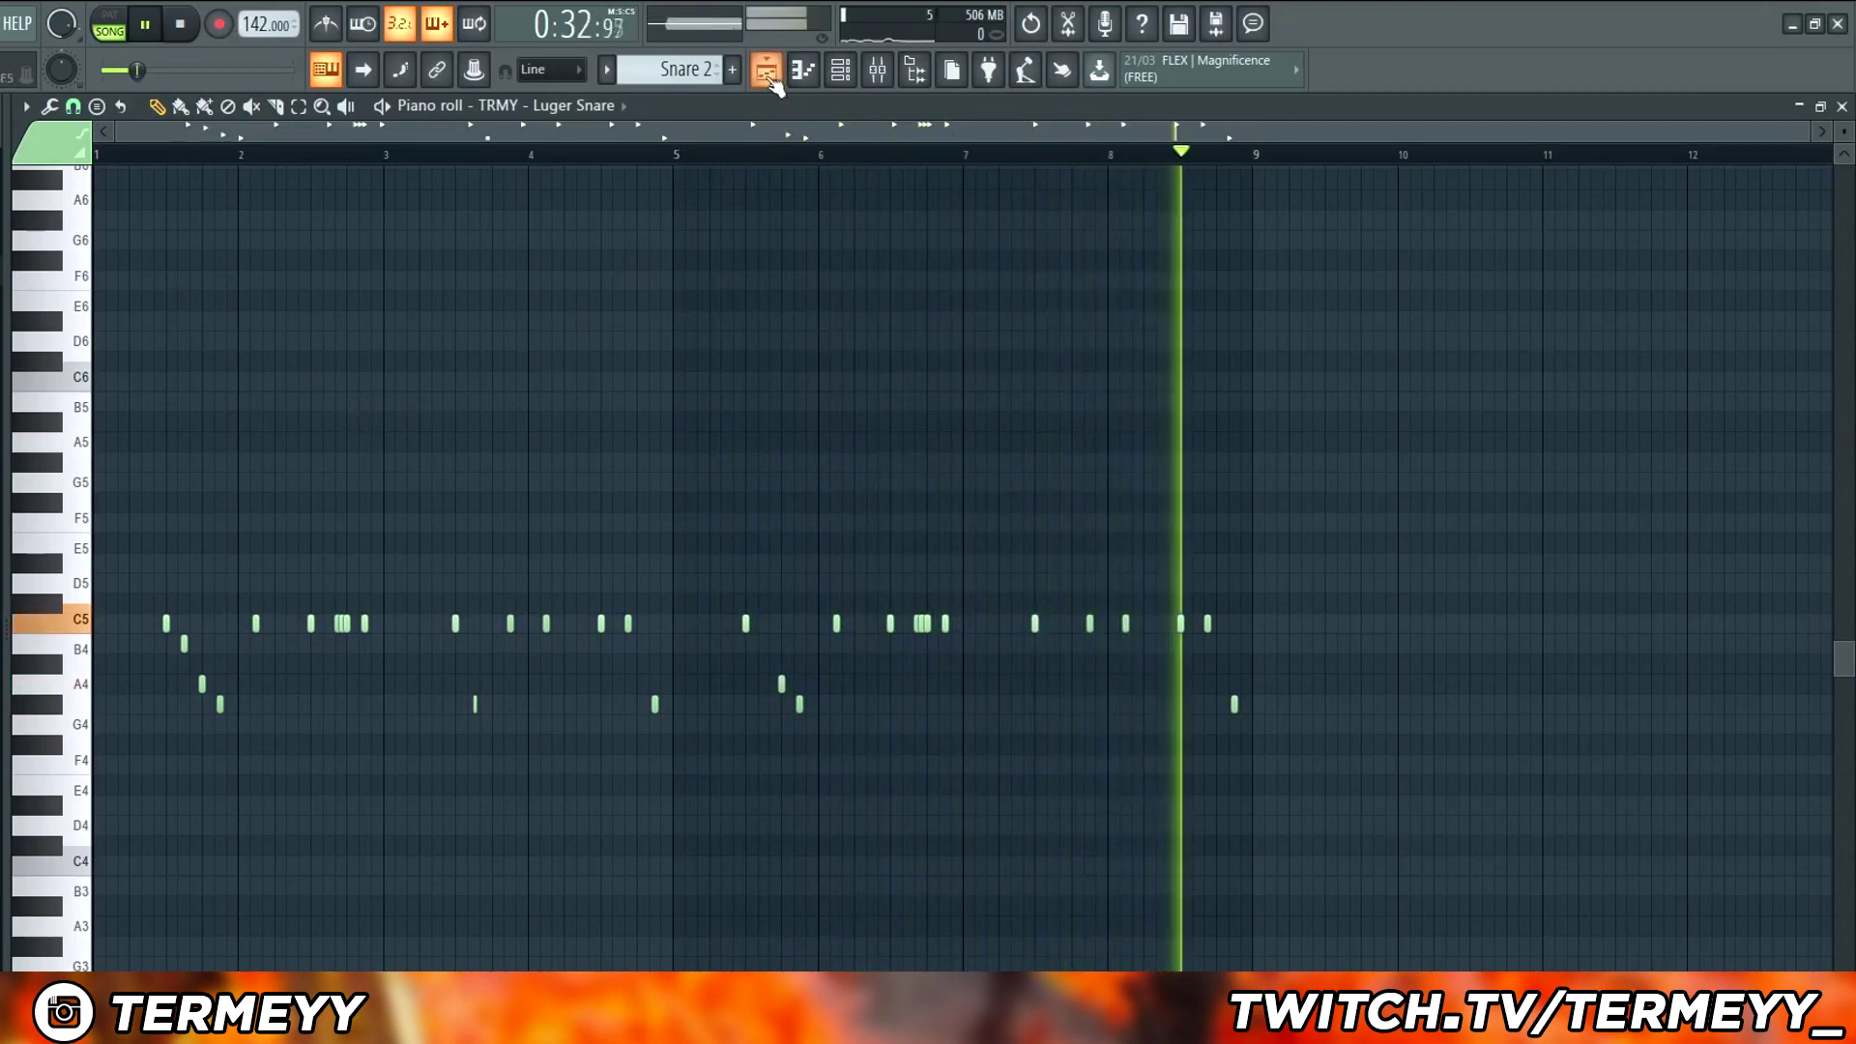
key("F5")
key("space")
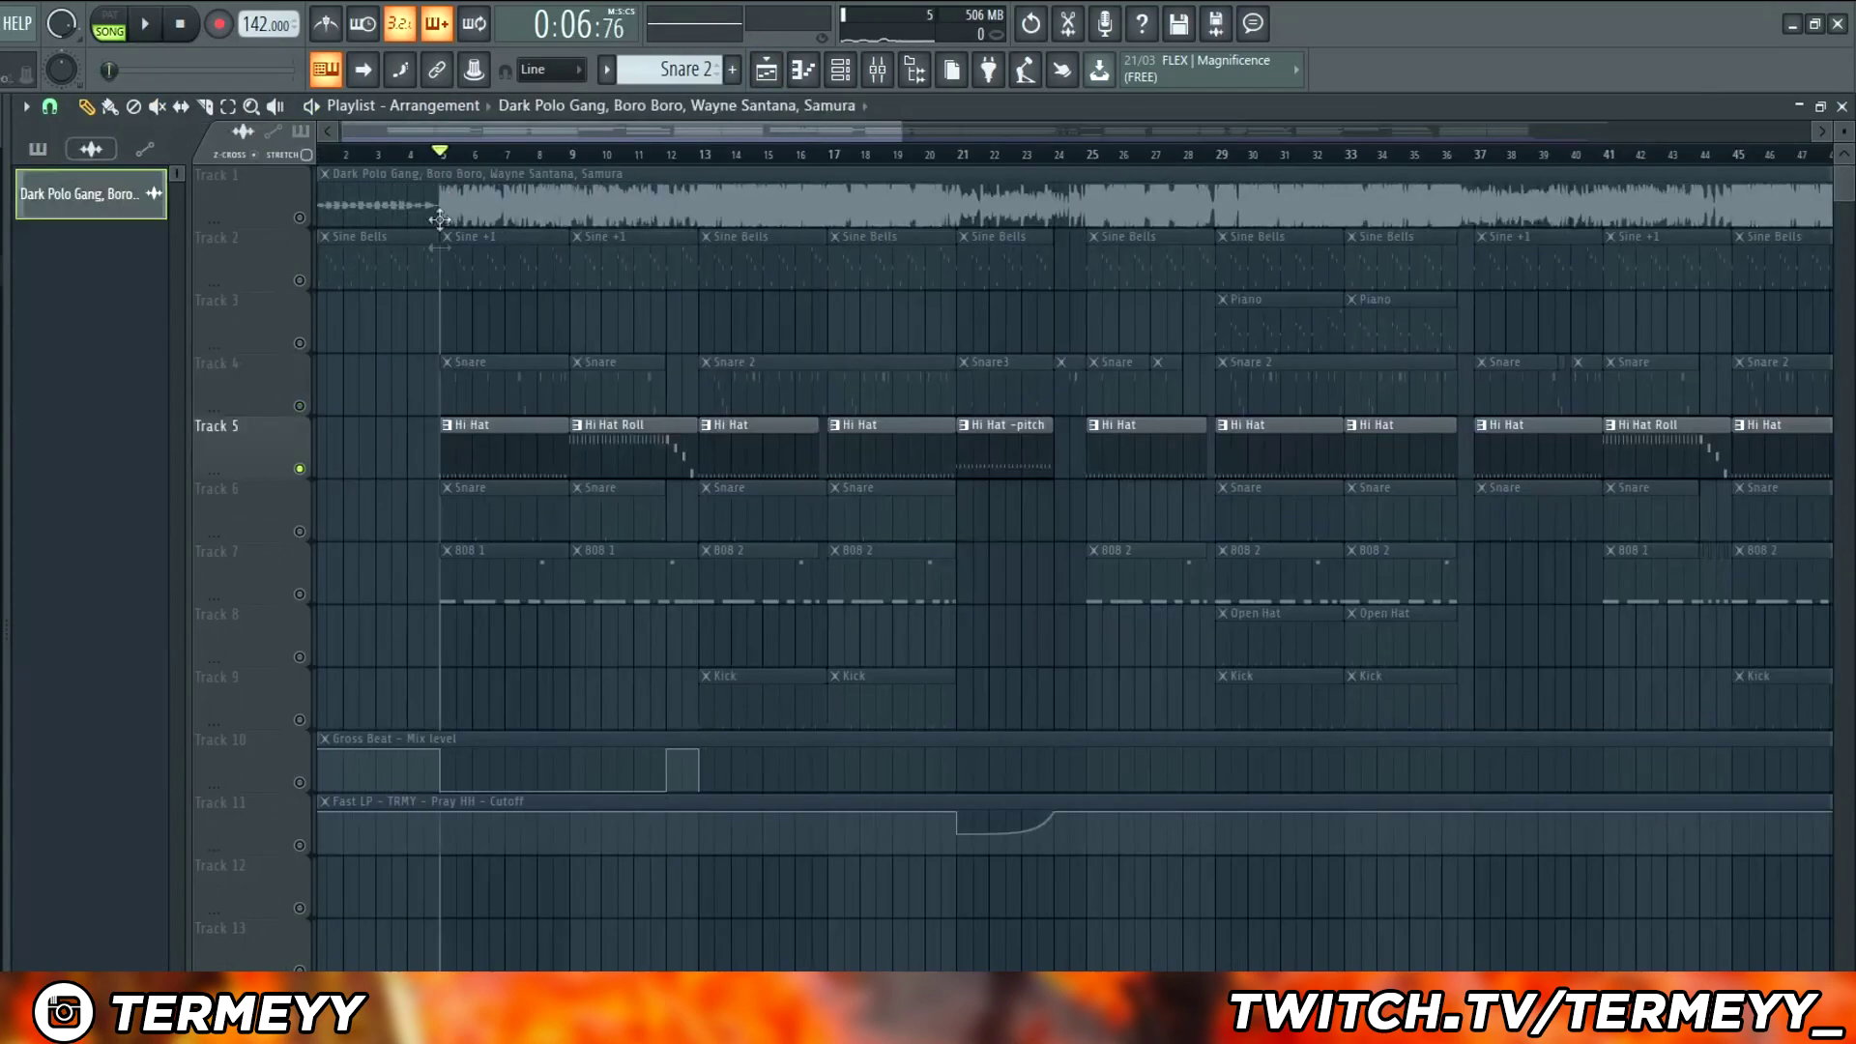
Open the Hi Hat clip on Track 5, listen to its notes, and return to the playlist
double_click(478, 429)
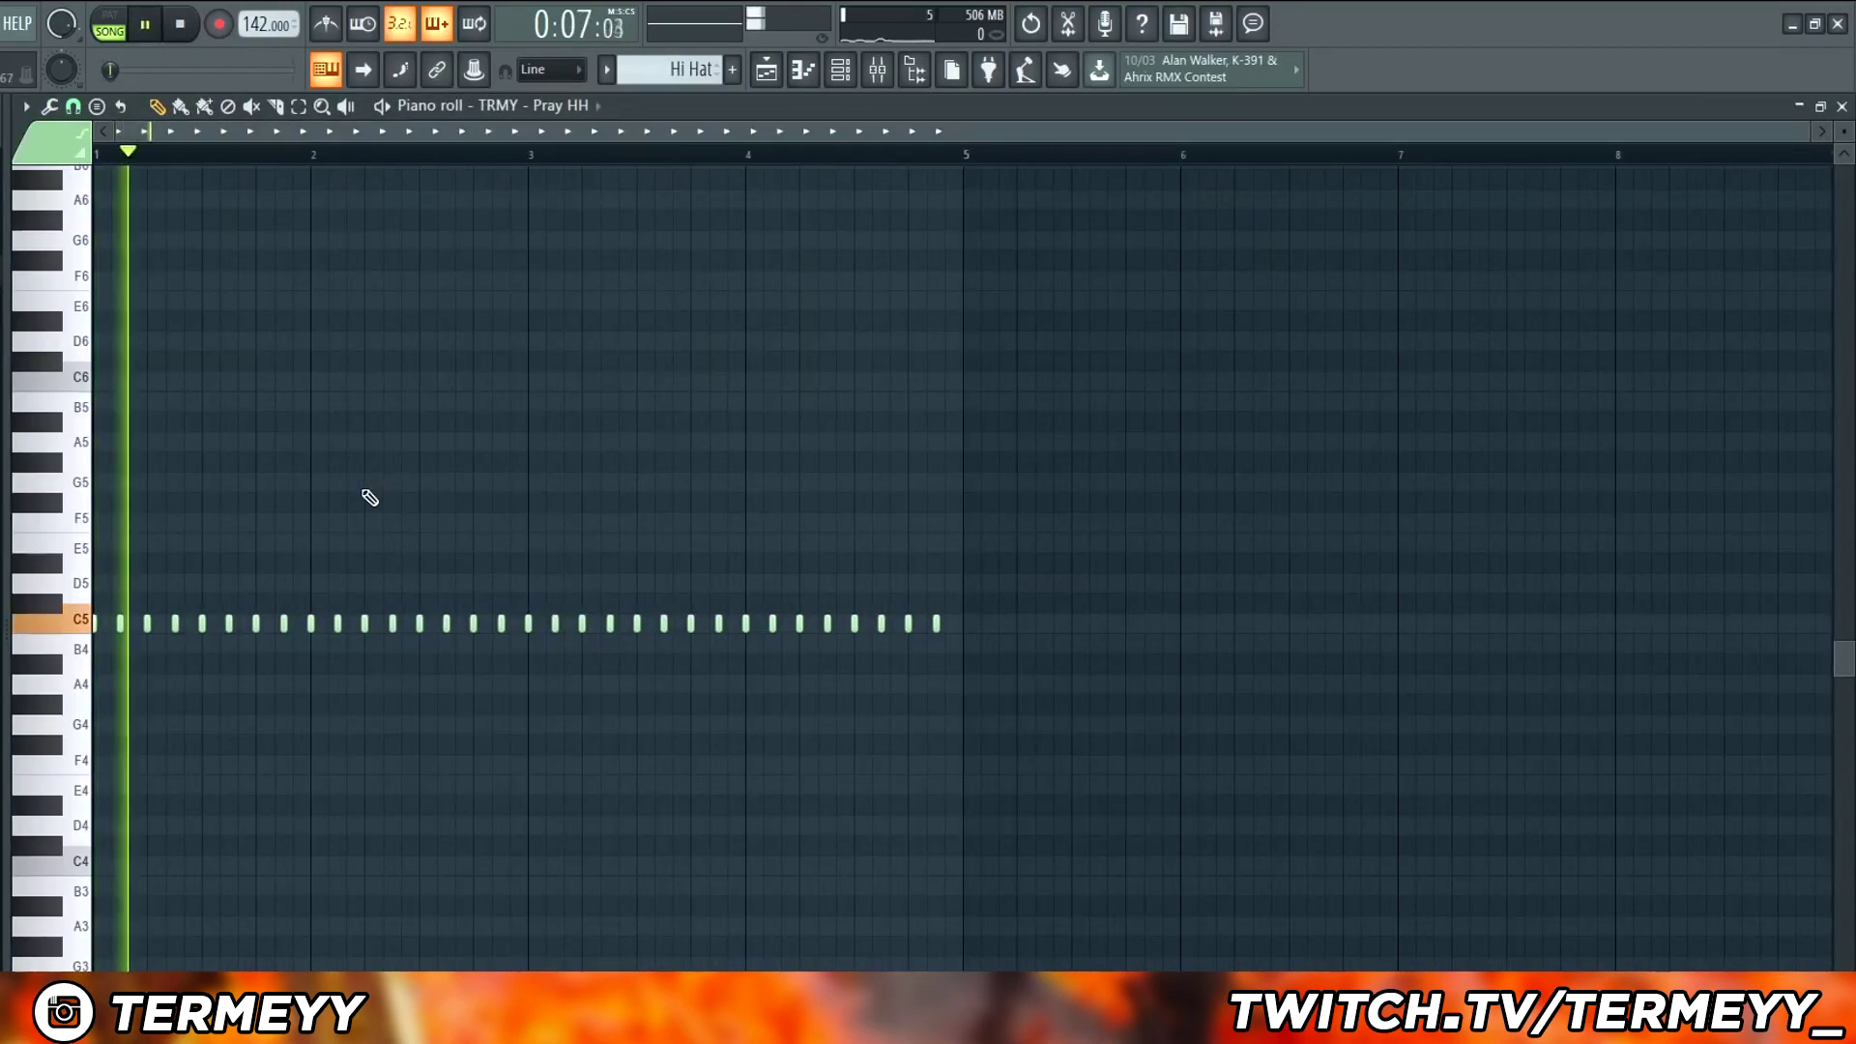
scroll(369, 497, "up", 1)
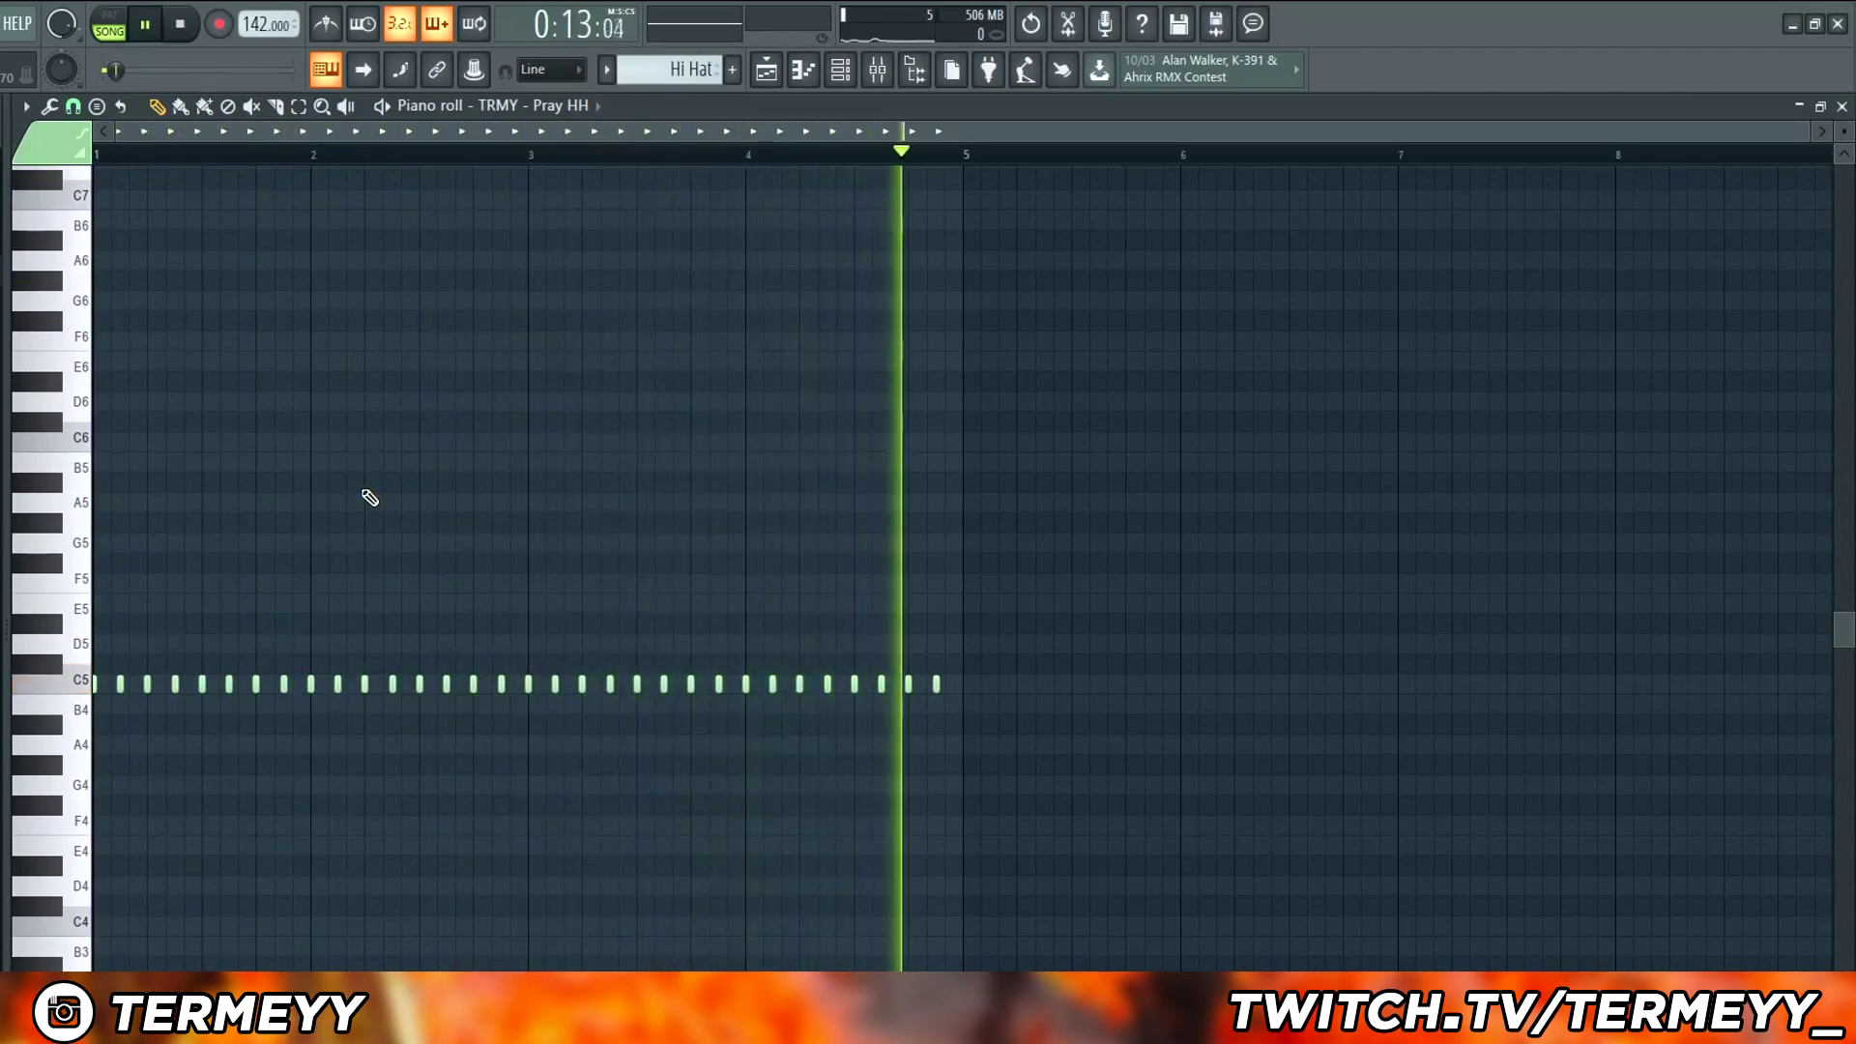
left_click(765, 73)
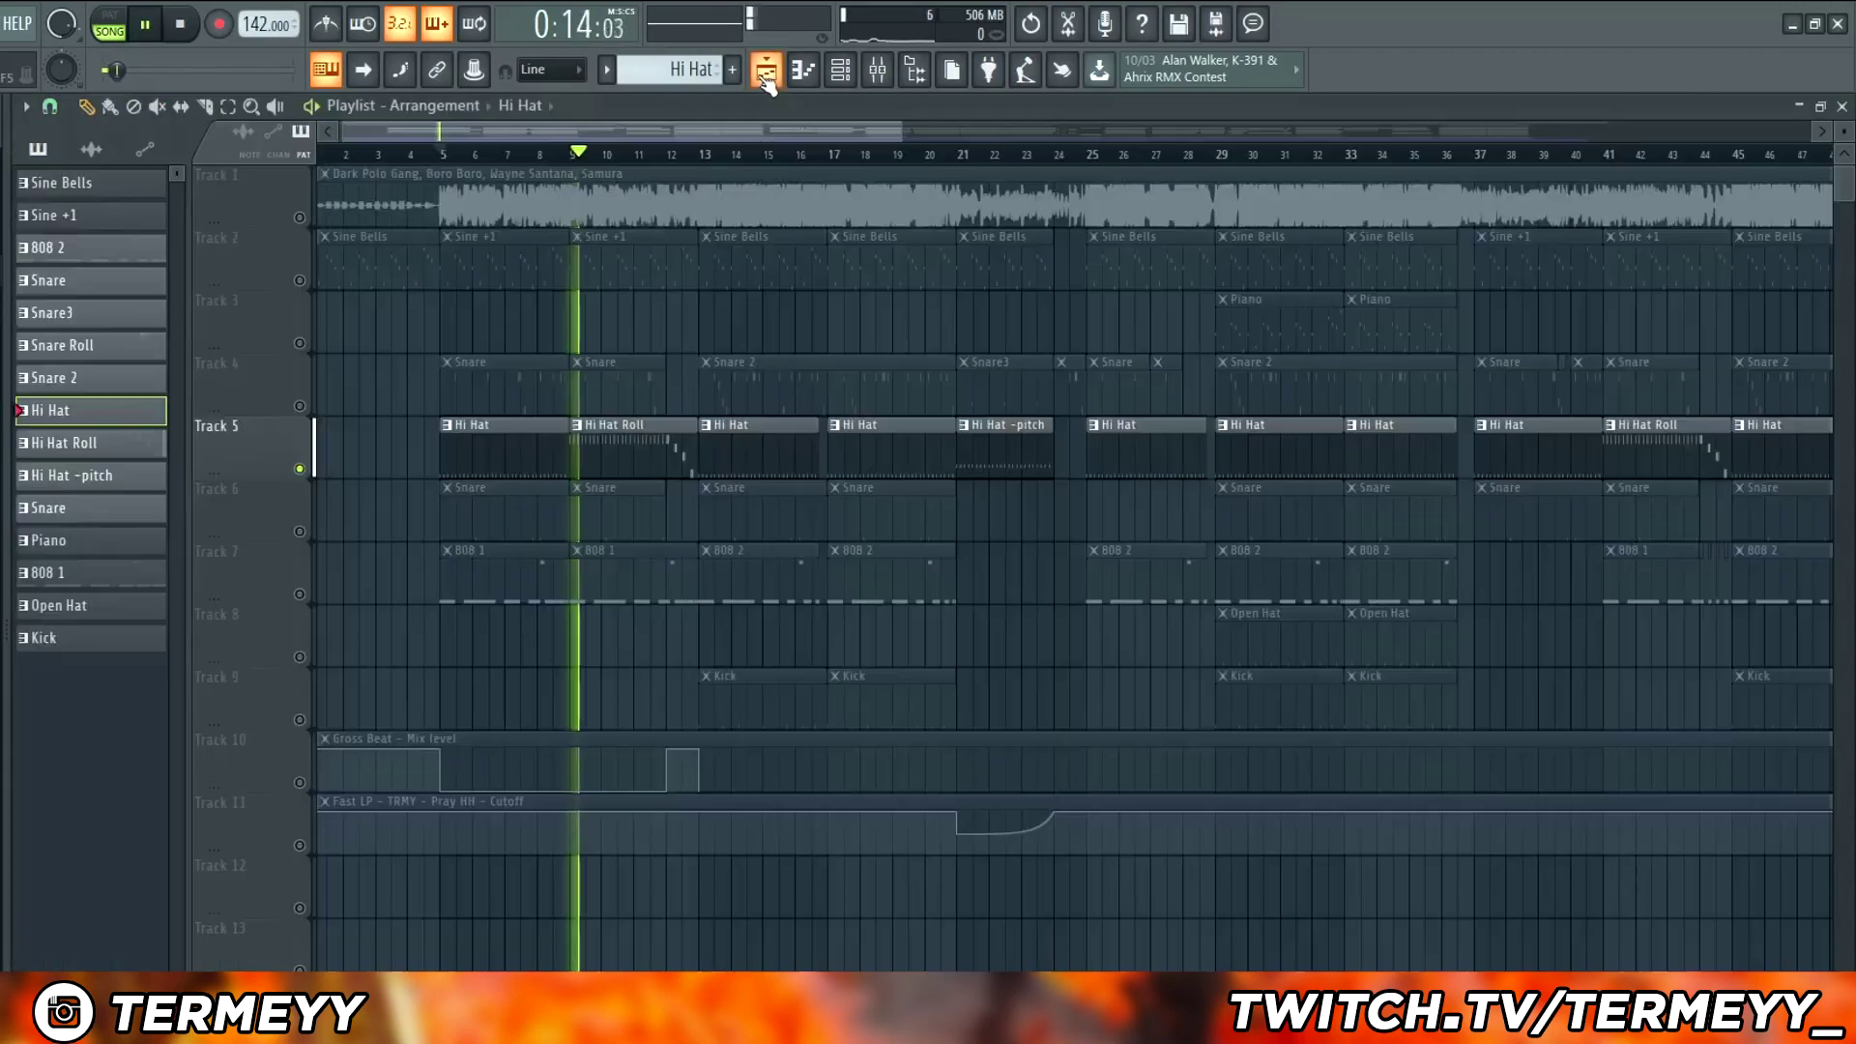
Move the playhead to the start of the song and review the Kick pattern's notes during playback
left_click(305, 536)
left_click(320, 155)
right_click(289, 167)
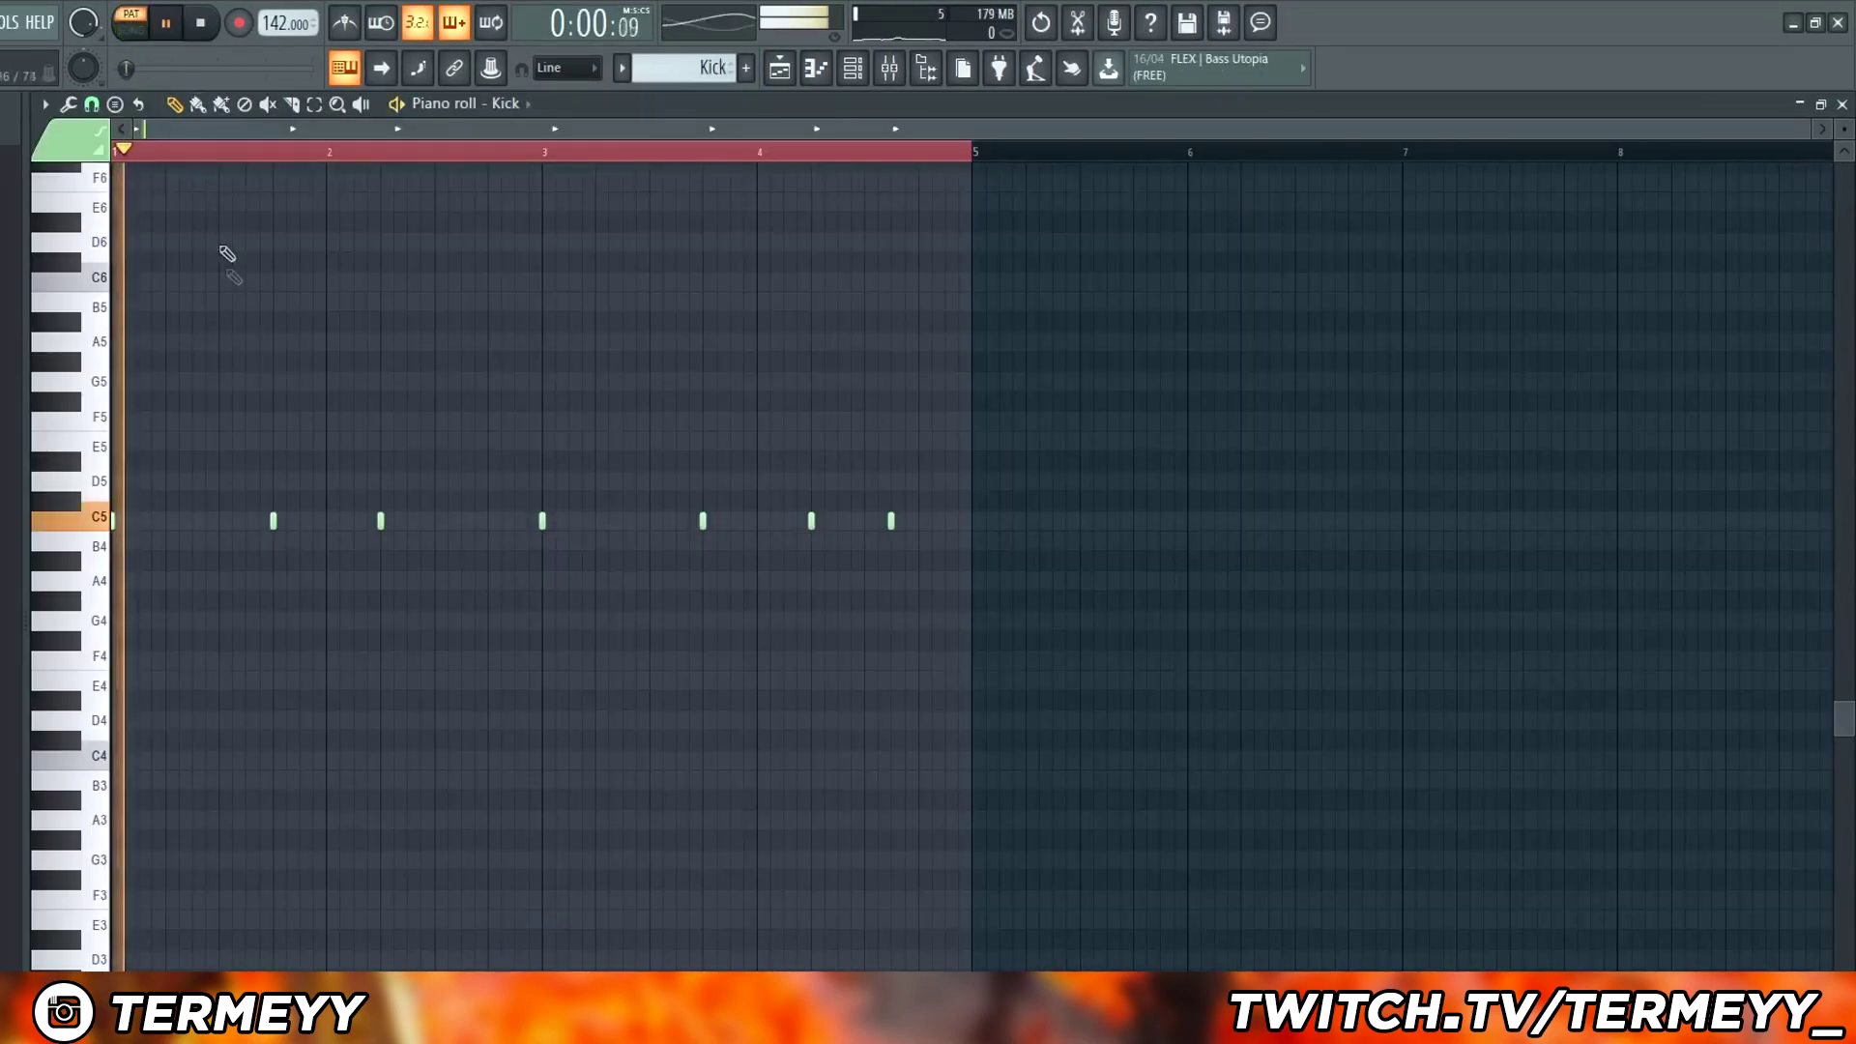
scroll(275, 353, "up", 1)
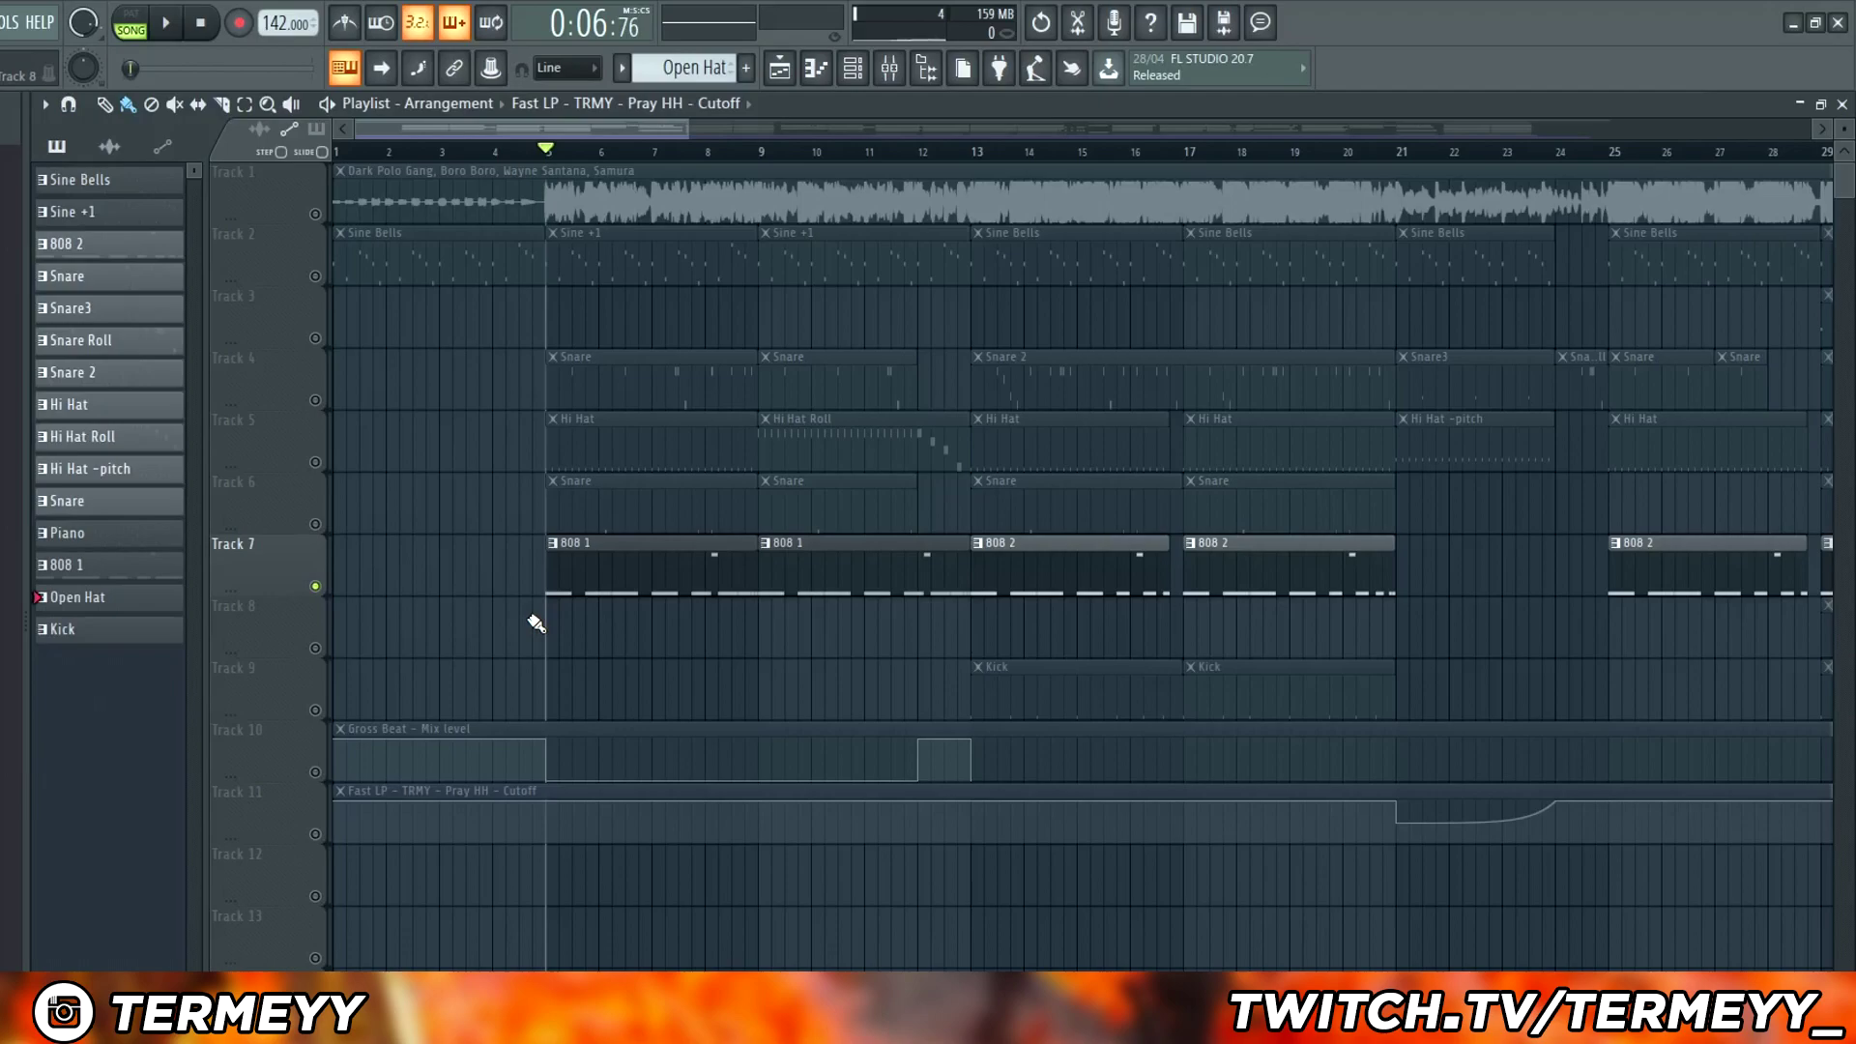
Open the 808 1 and 808 2 clips on Track 7 and play back their bass notes
double_click(623, 562)
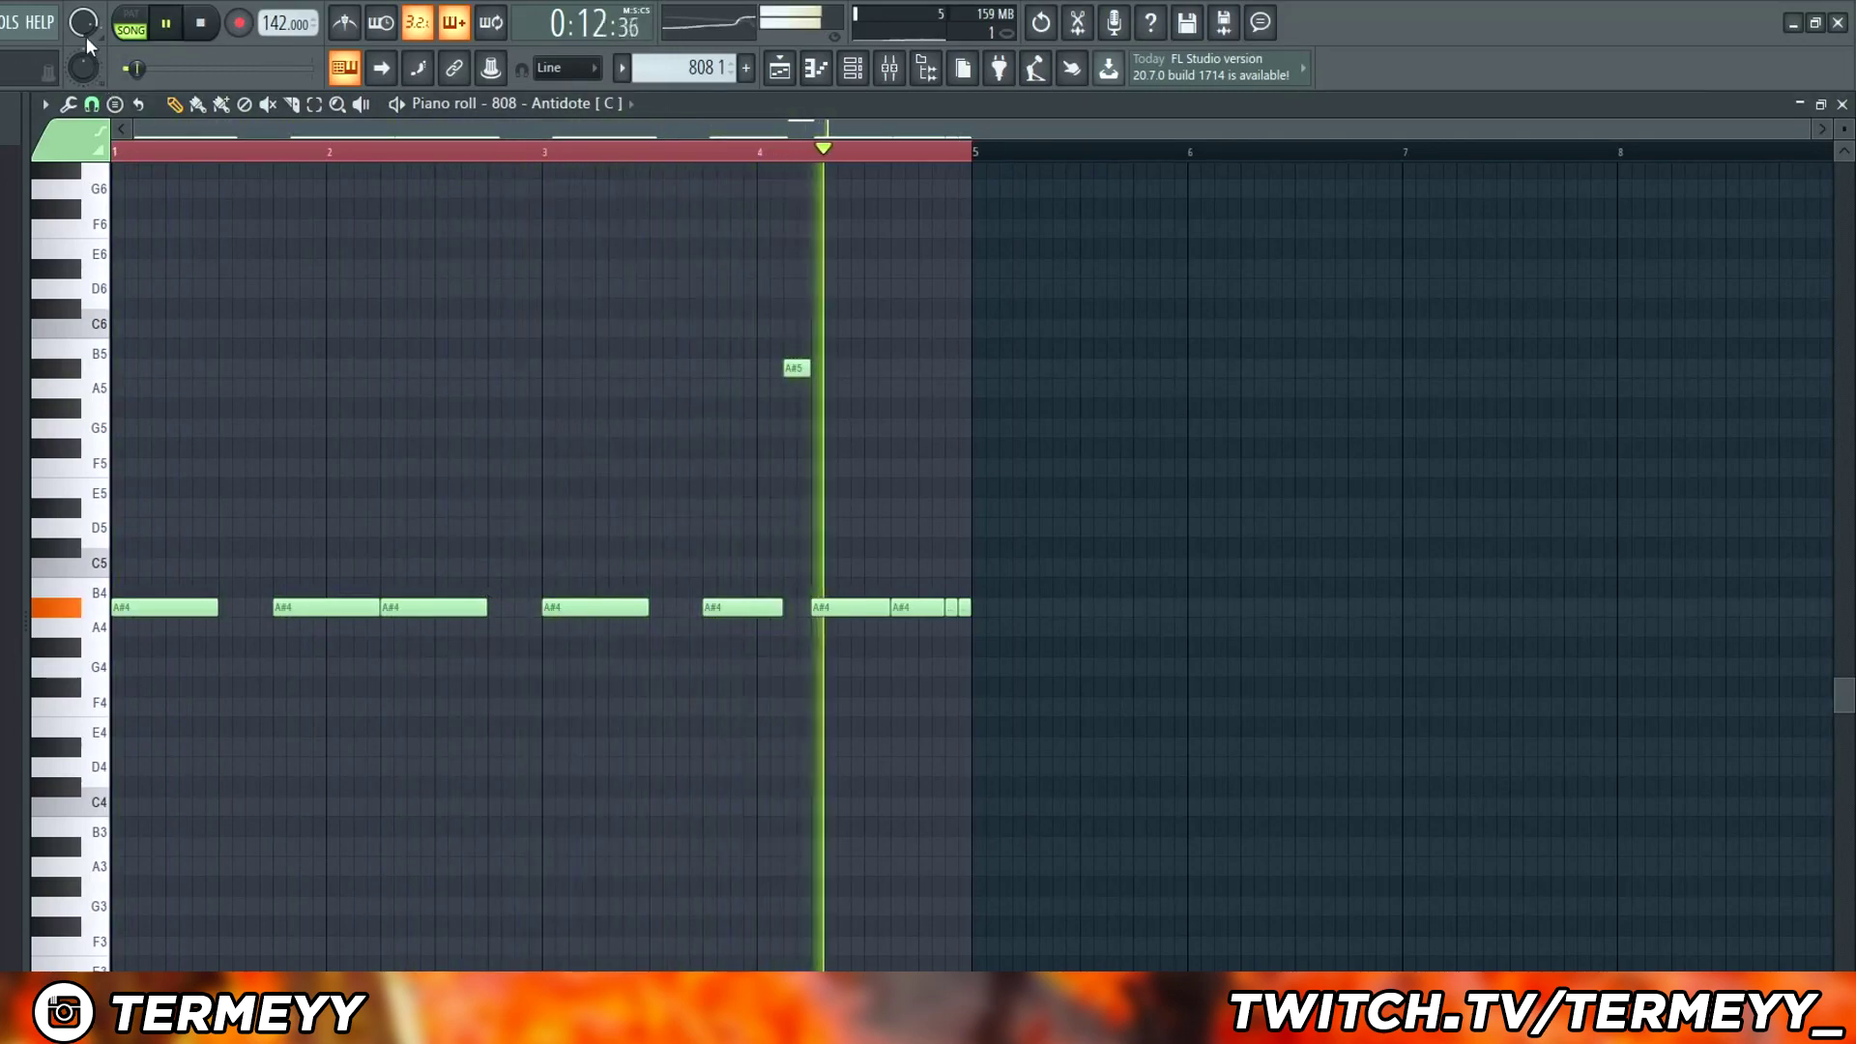
left_click(779, 68)
key("space")
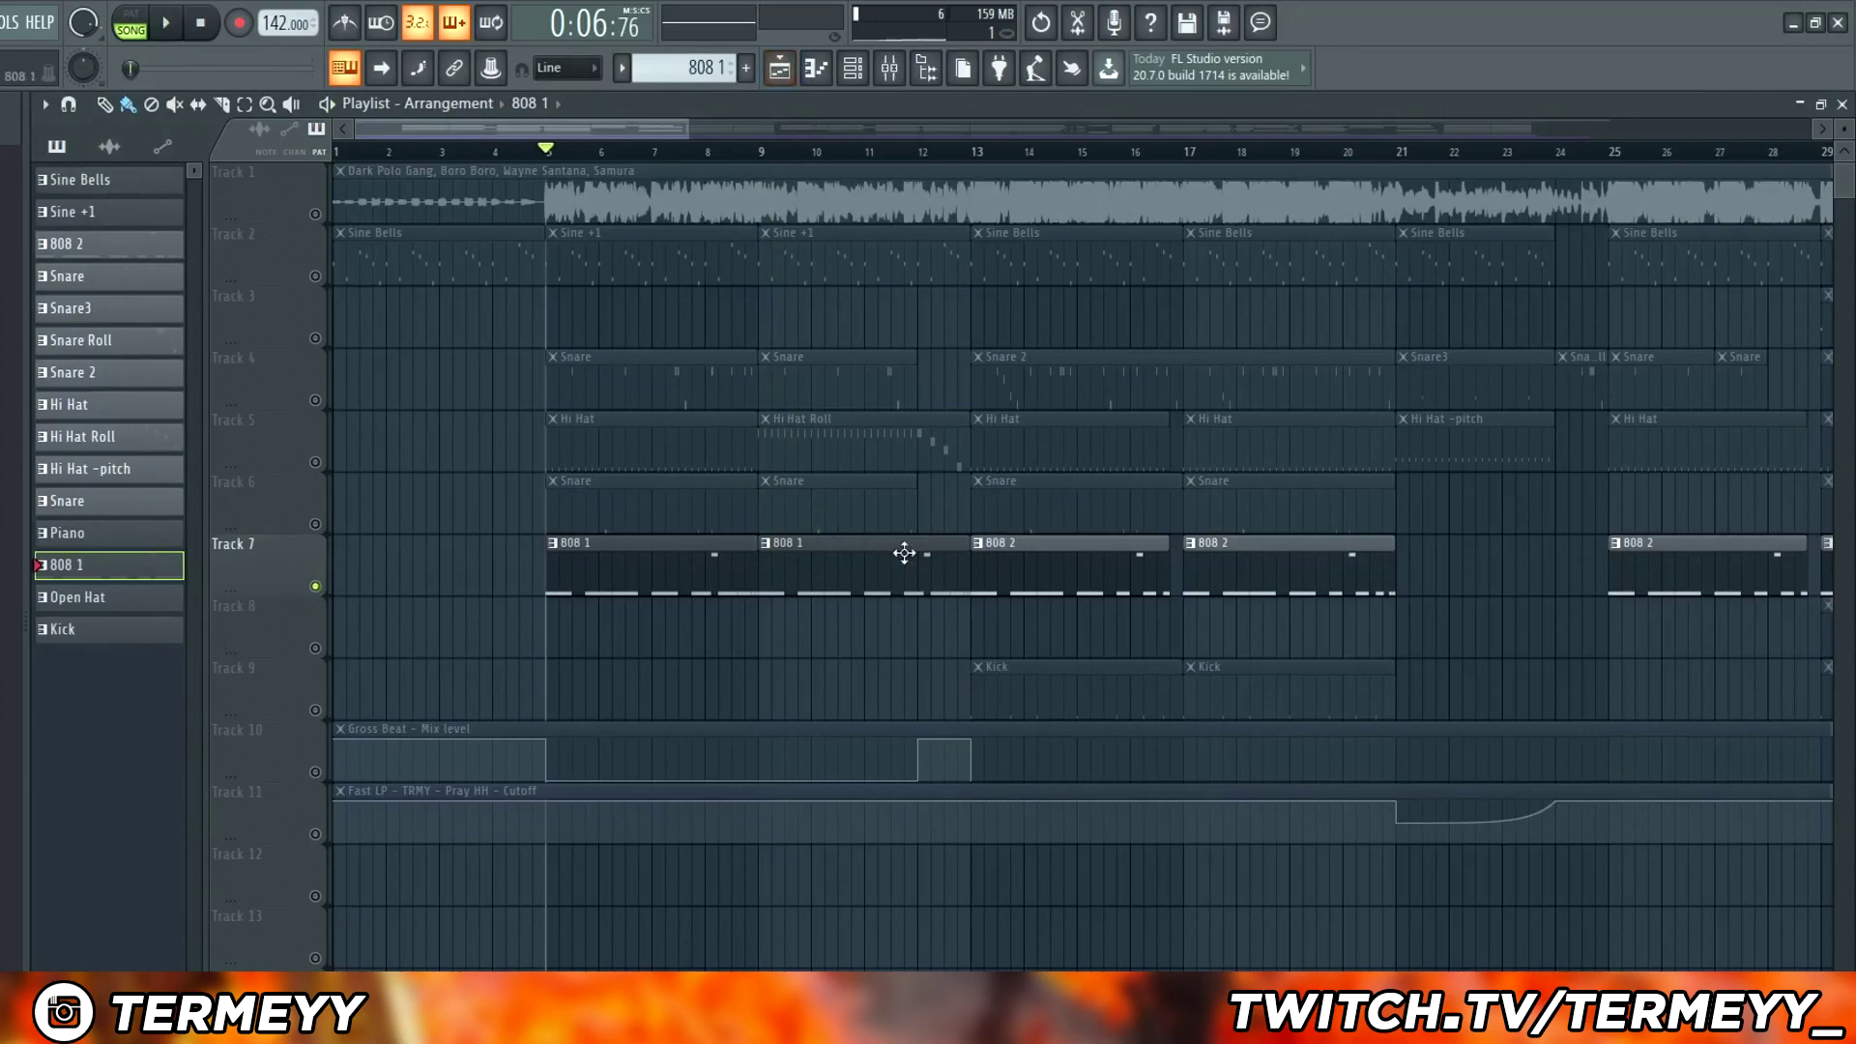
double_click(989, 558)
key("space")
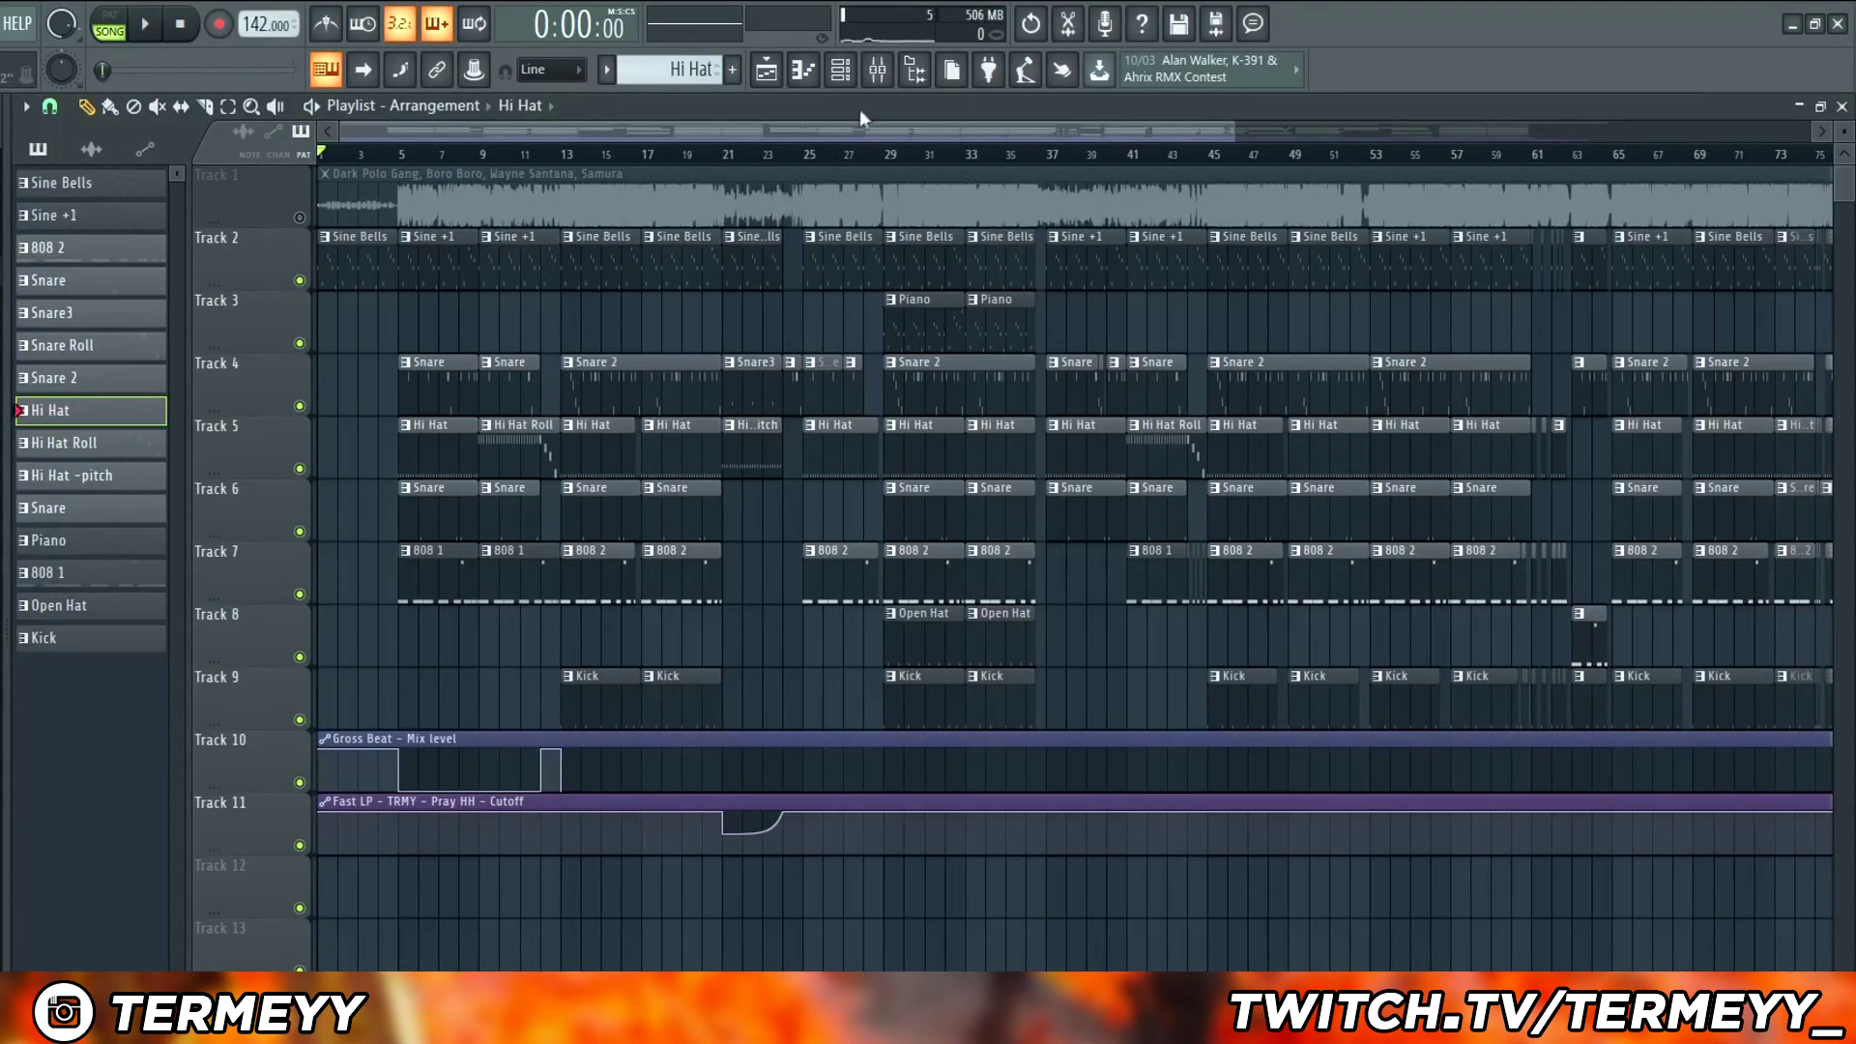
Open the mixer and inspect the effect slots of the reFX Nexus melody inserts
left_click(877, 70)
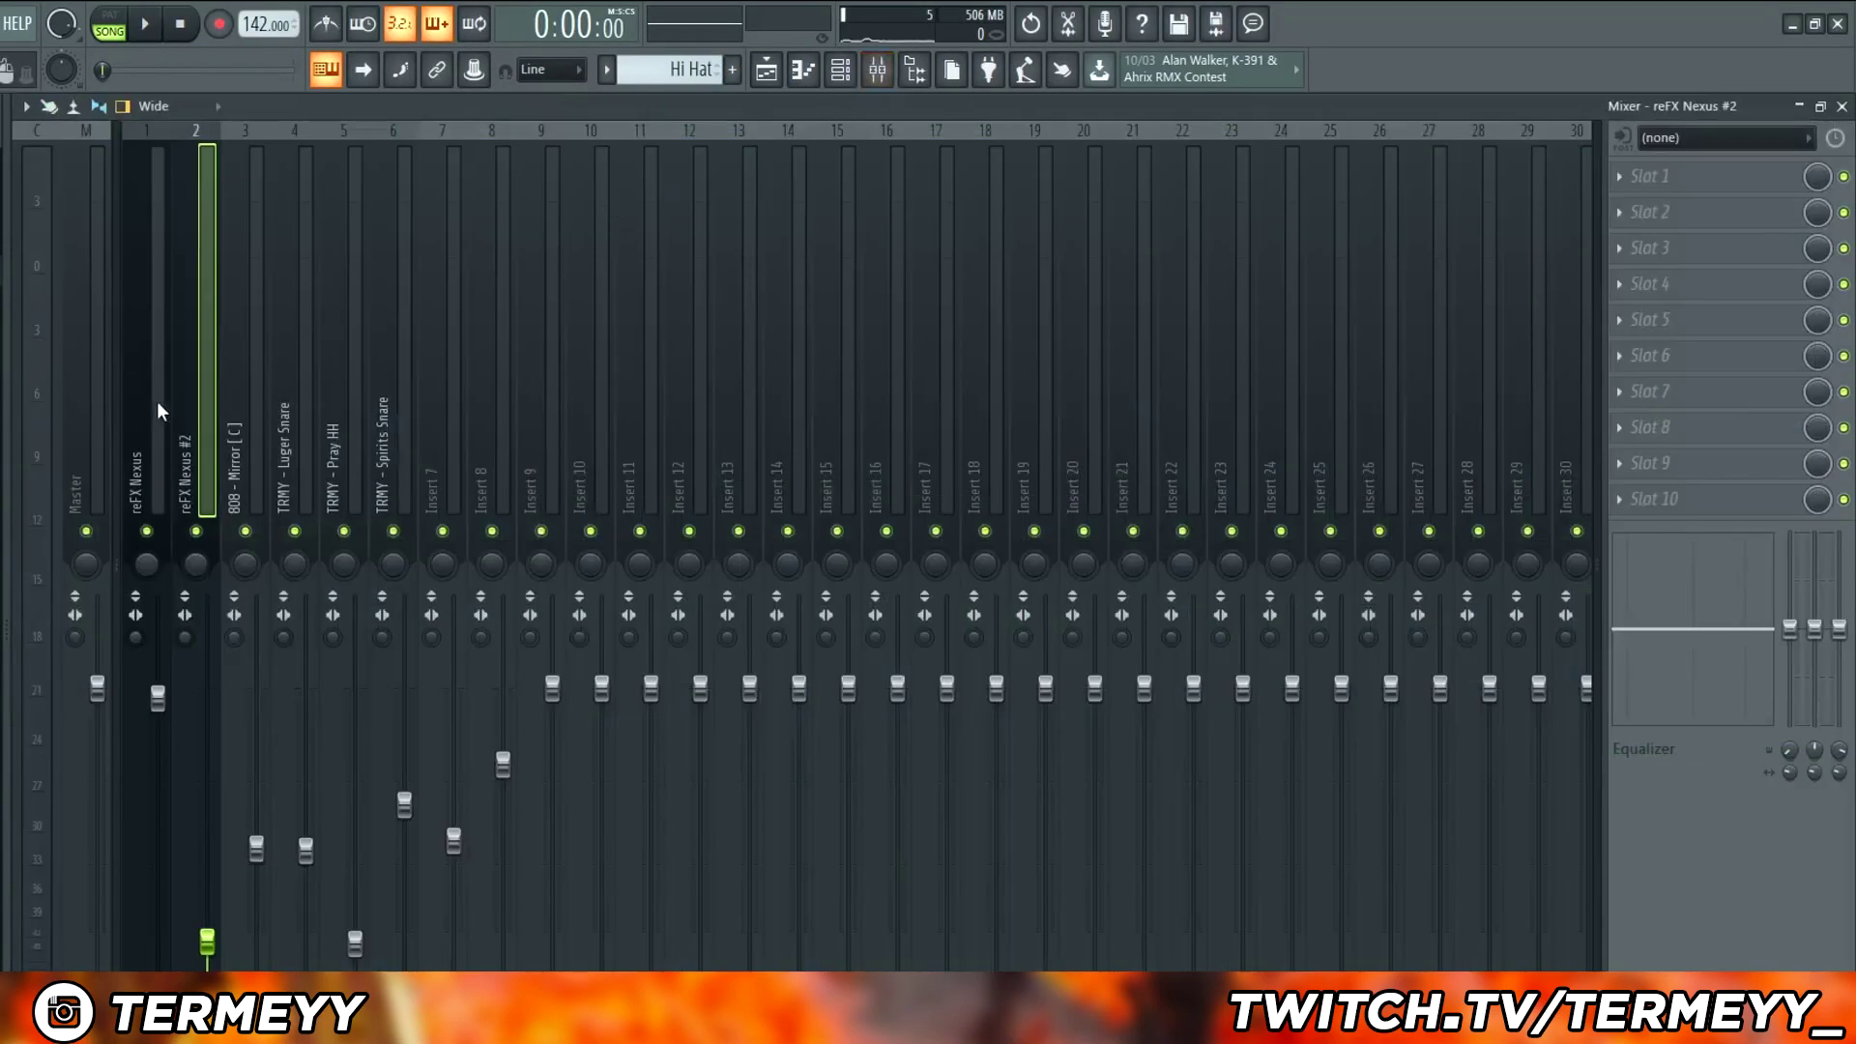
left_click(1662, 183)
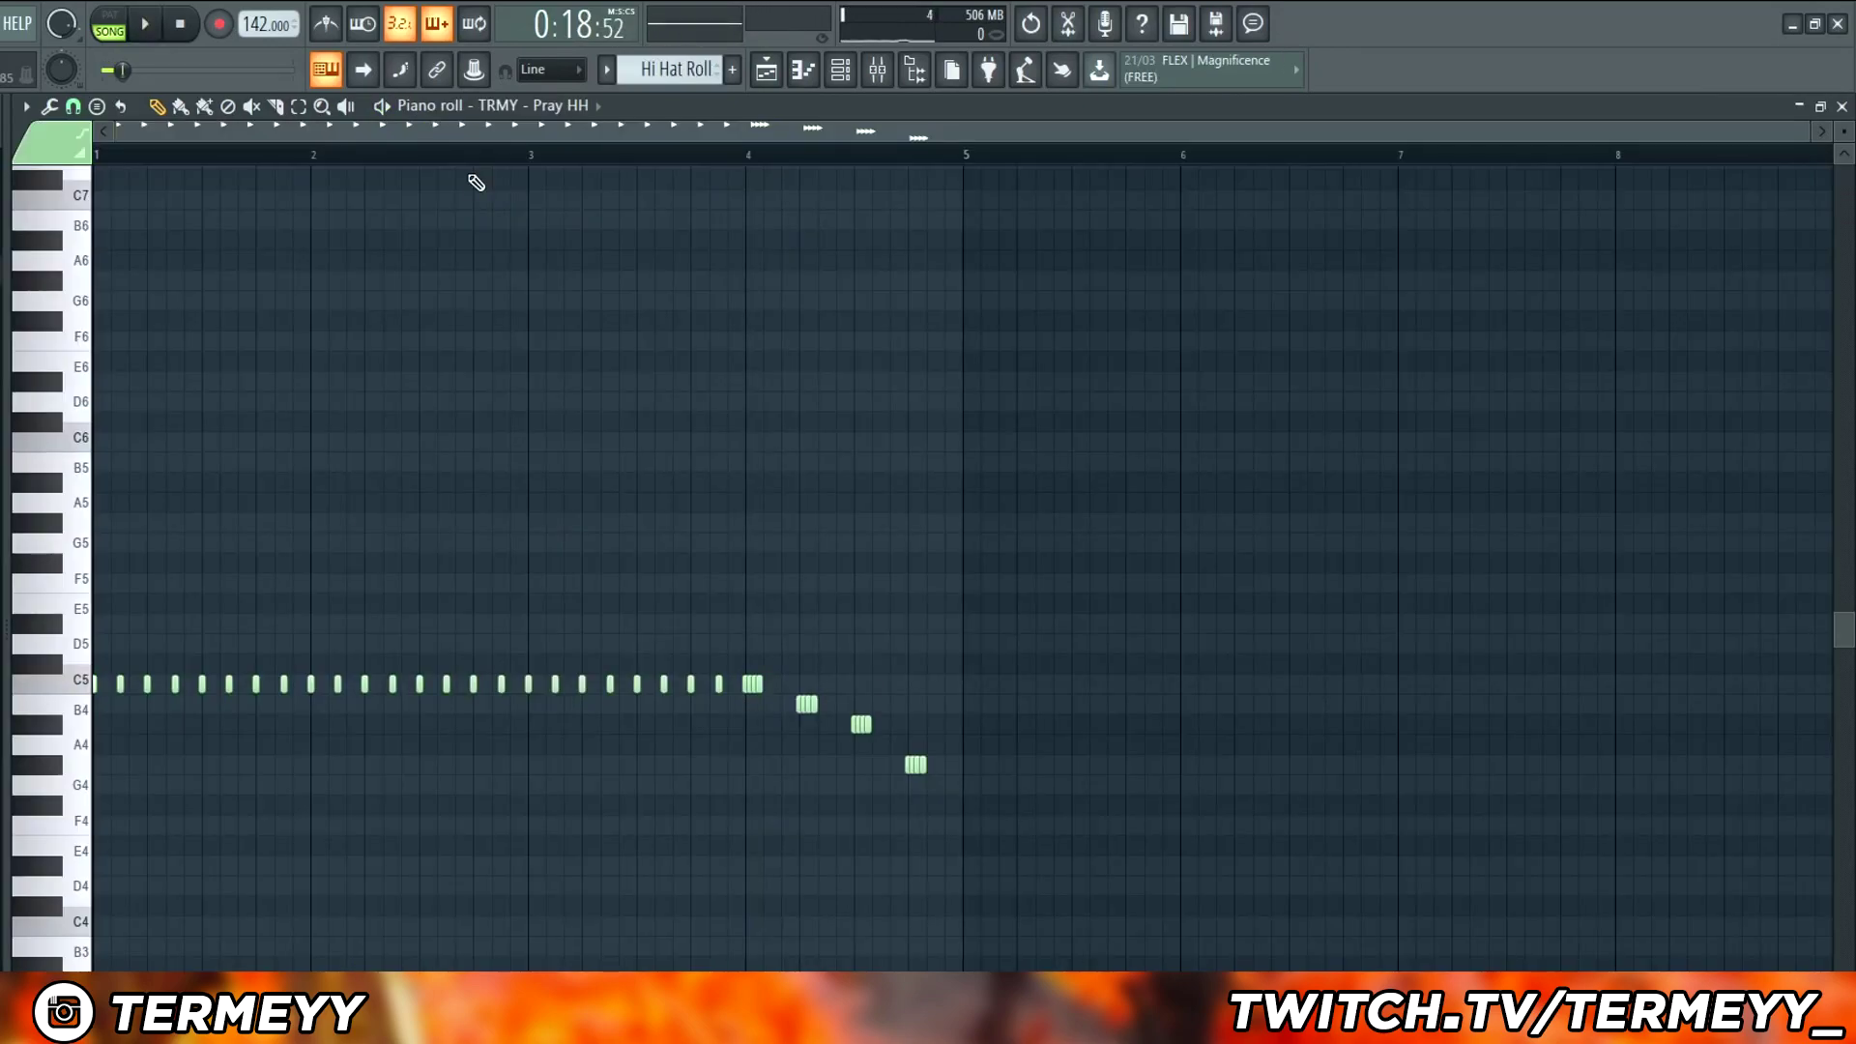
Play back the pitched-down rolls at the end of the Hi Hat Roll pattern and return to the playlist
key("space")
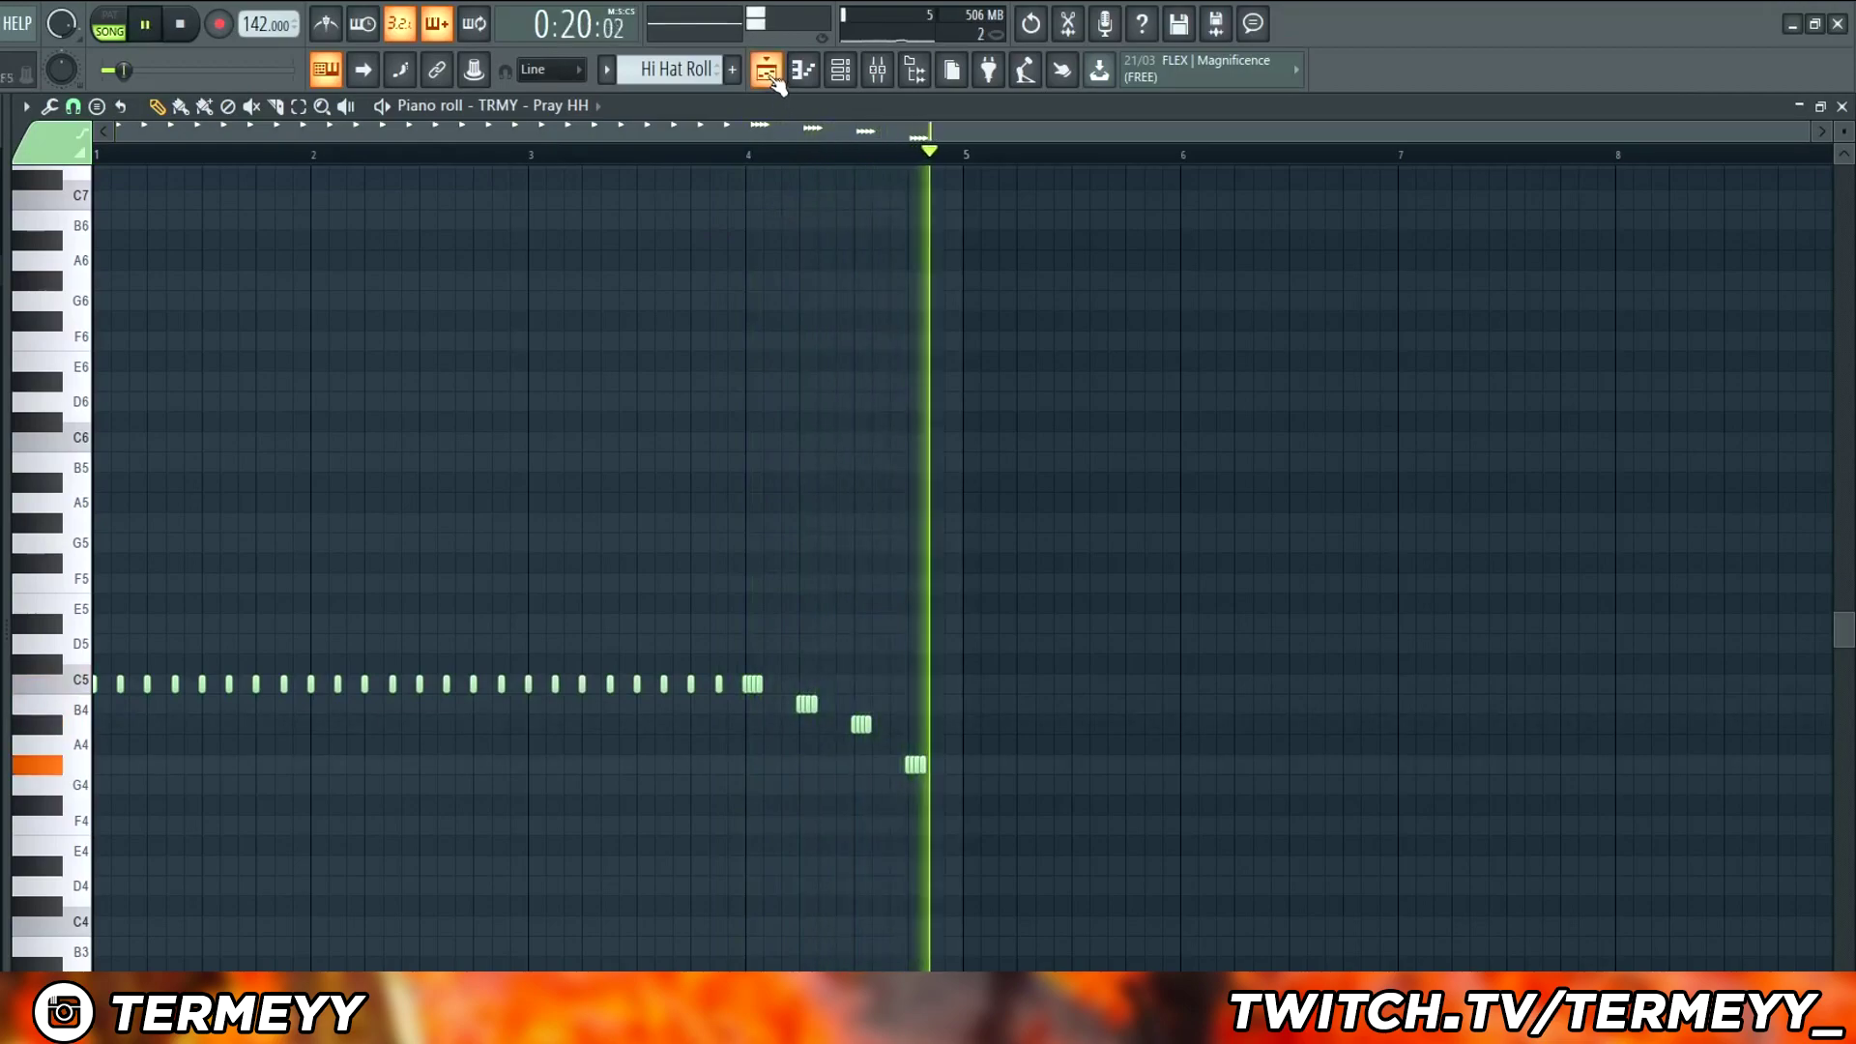
key("F5")
key("space")
scroll(614, 378, "up", 3)
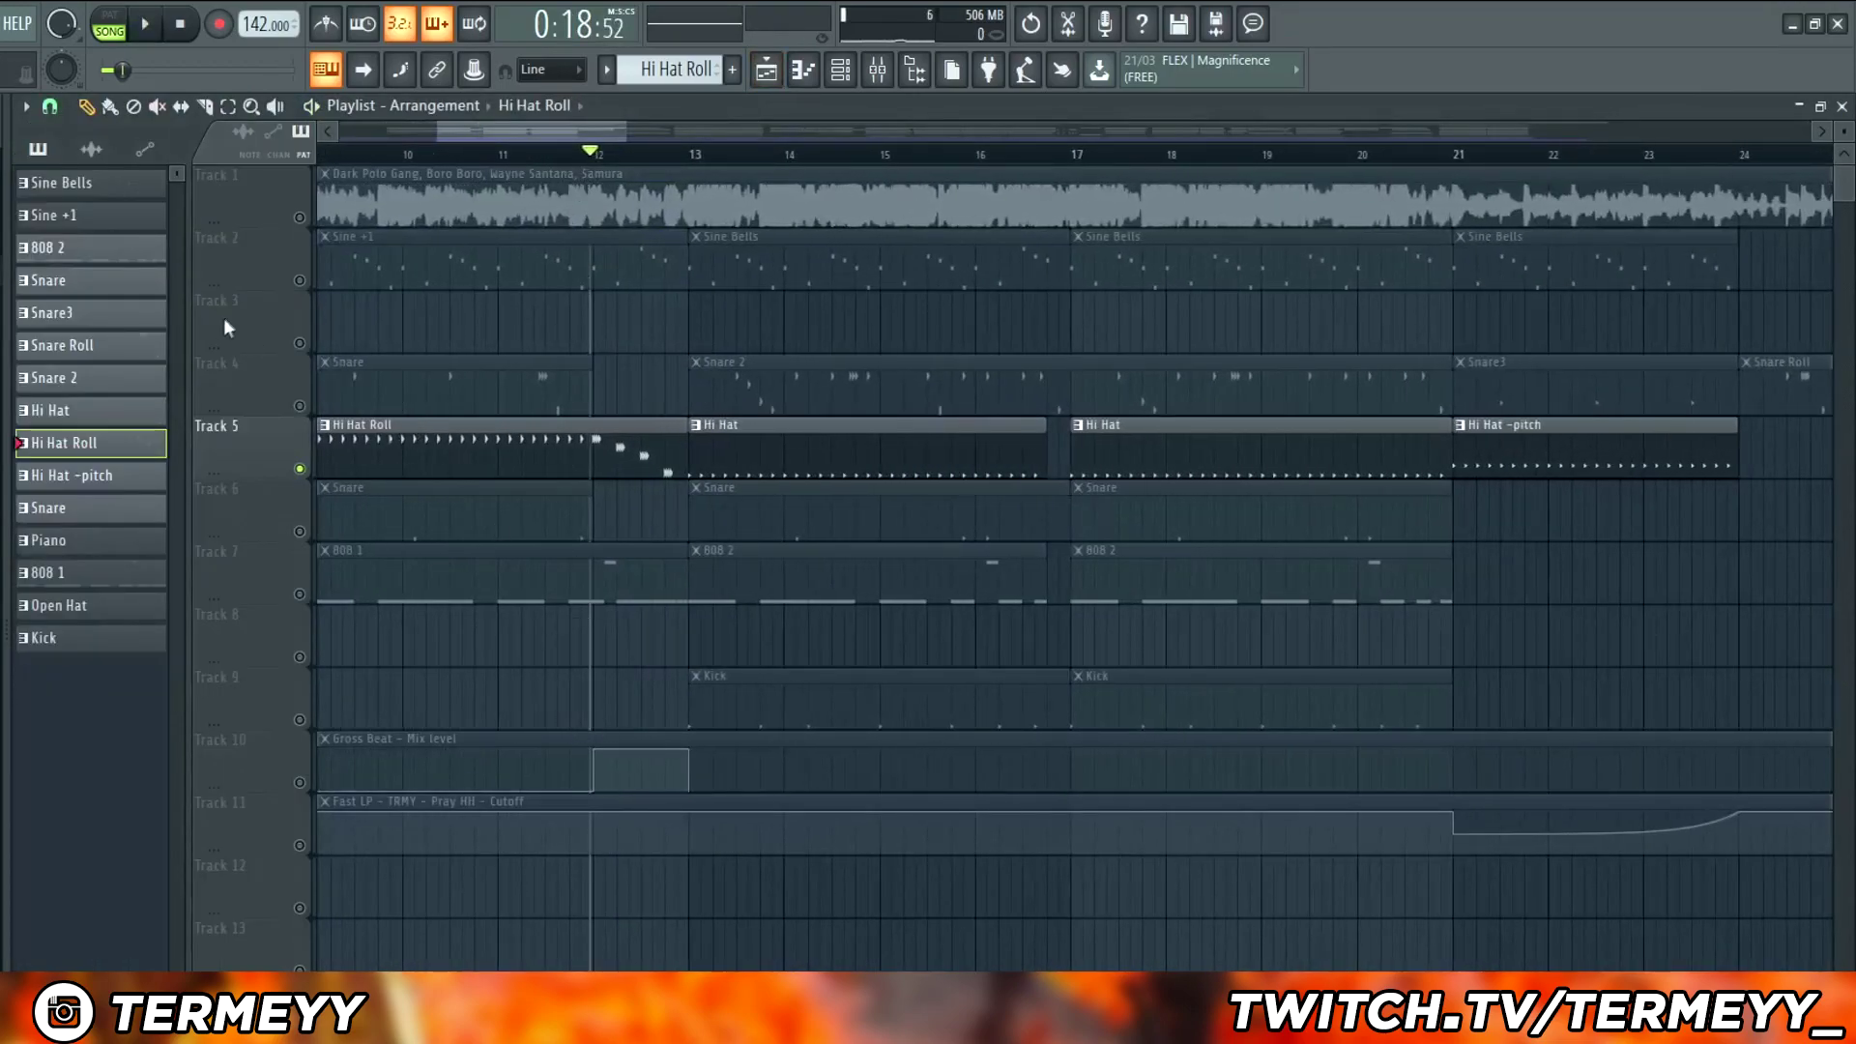
Re-enable all playlist tracks except the Track 1 audio, mute the 808s on Track 7, and play the arrangement around bar 12
right_click(300, 219)
right_click(301, 219)
left_click(301, 218)
scroll(423, 435, "up", 2)
left_click(302, 596)
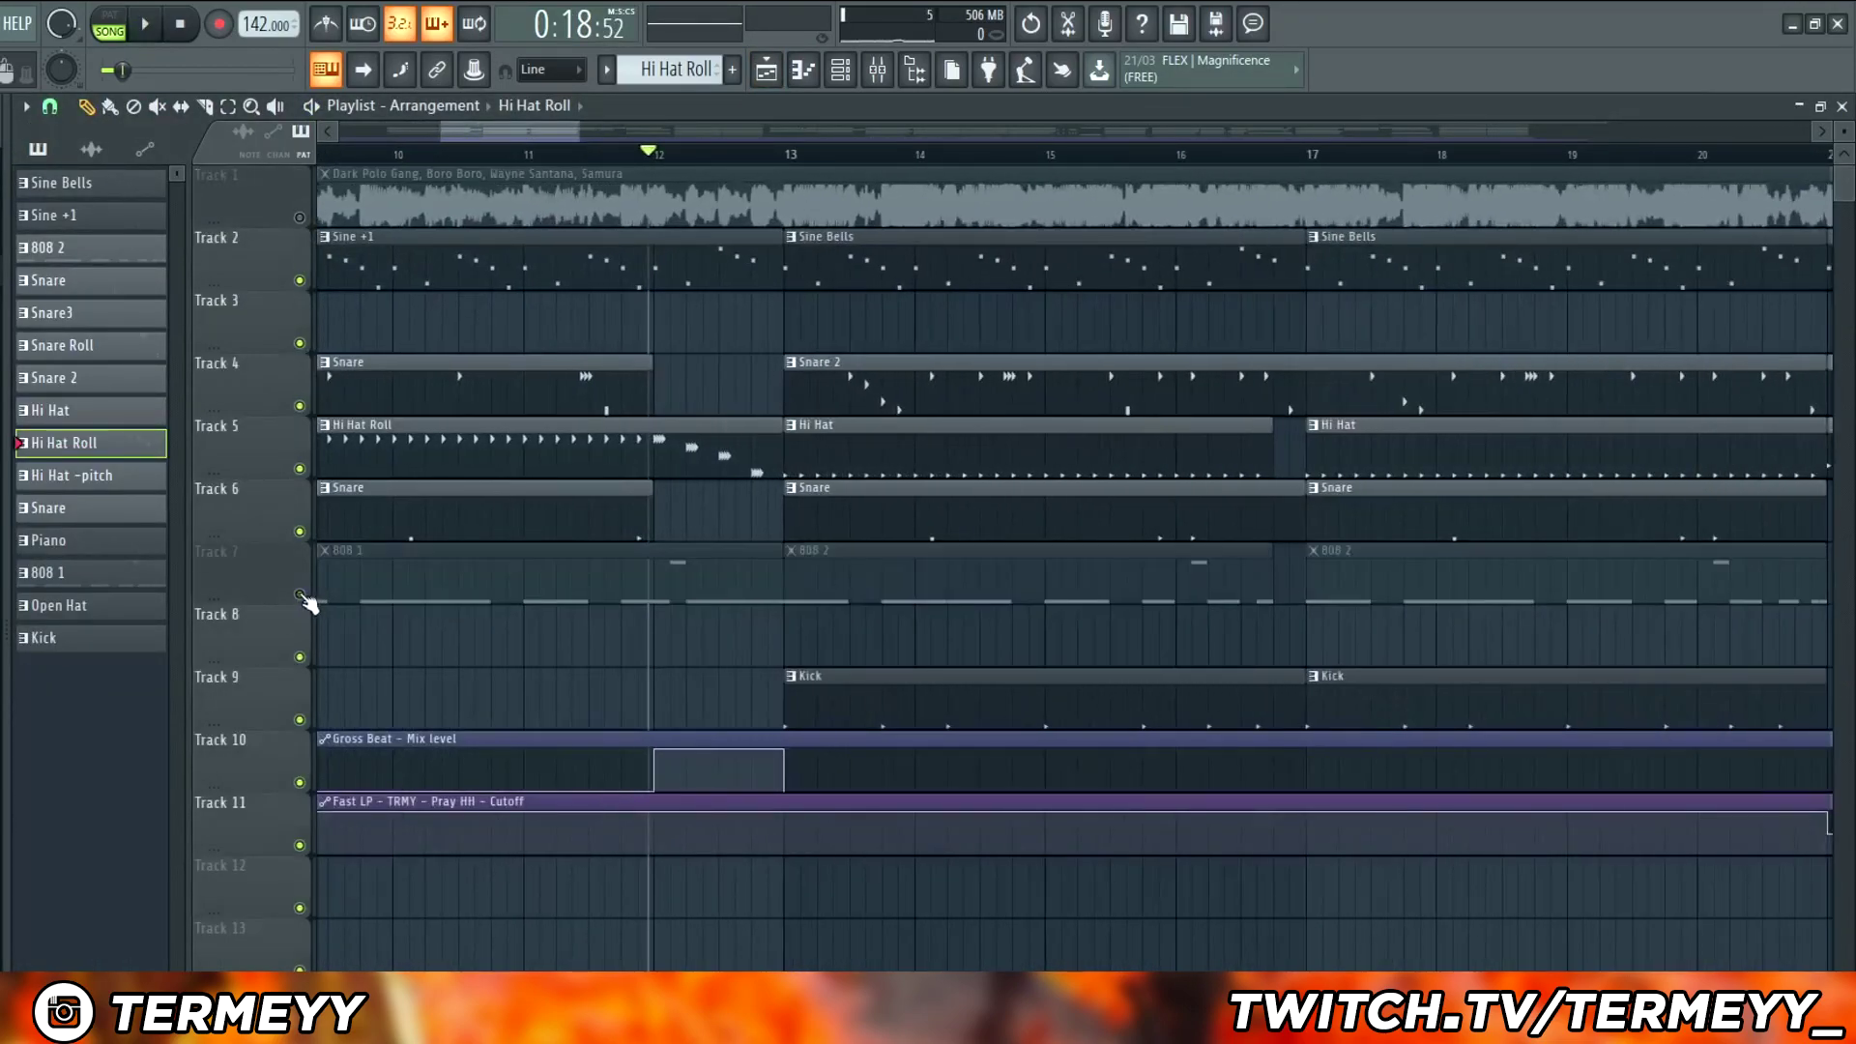
scroll(643, 559, "down", 3)
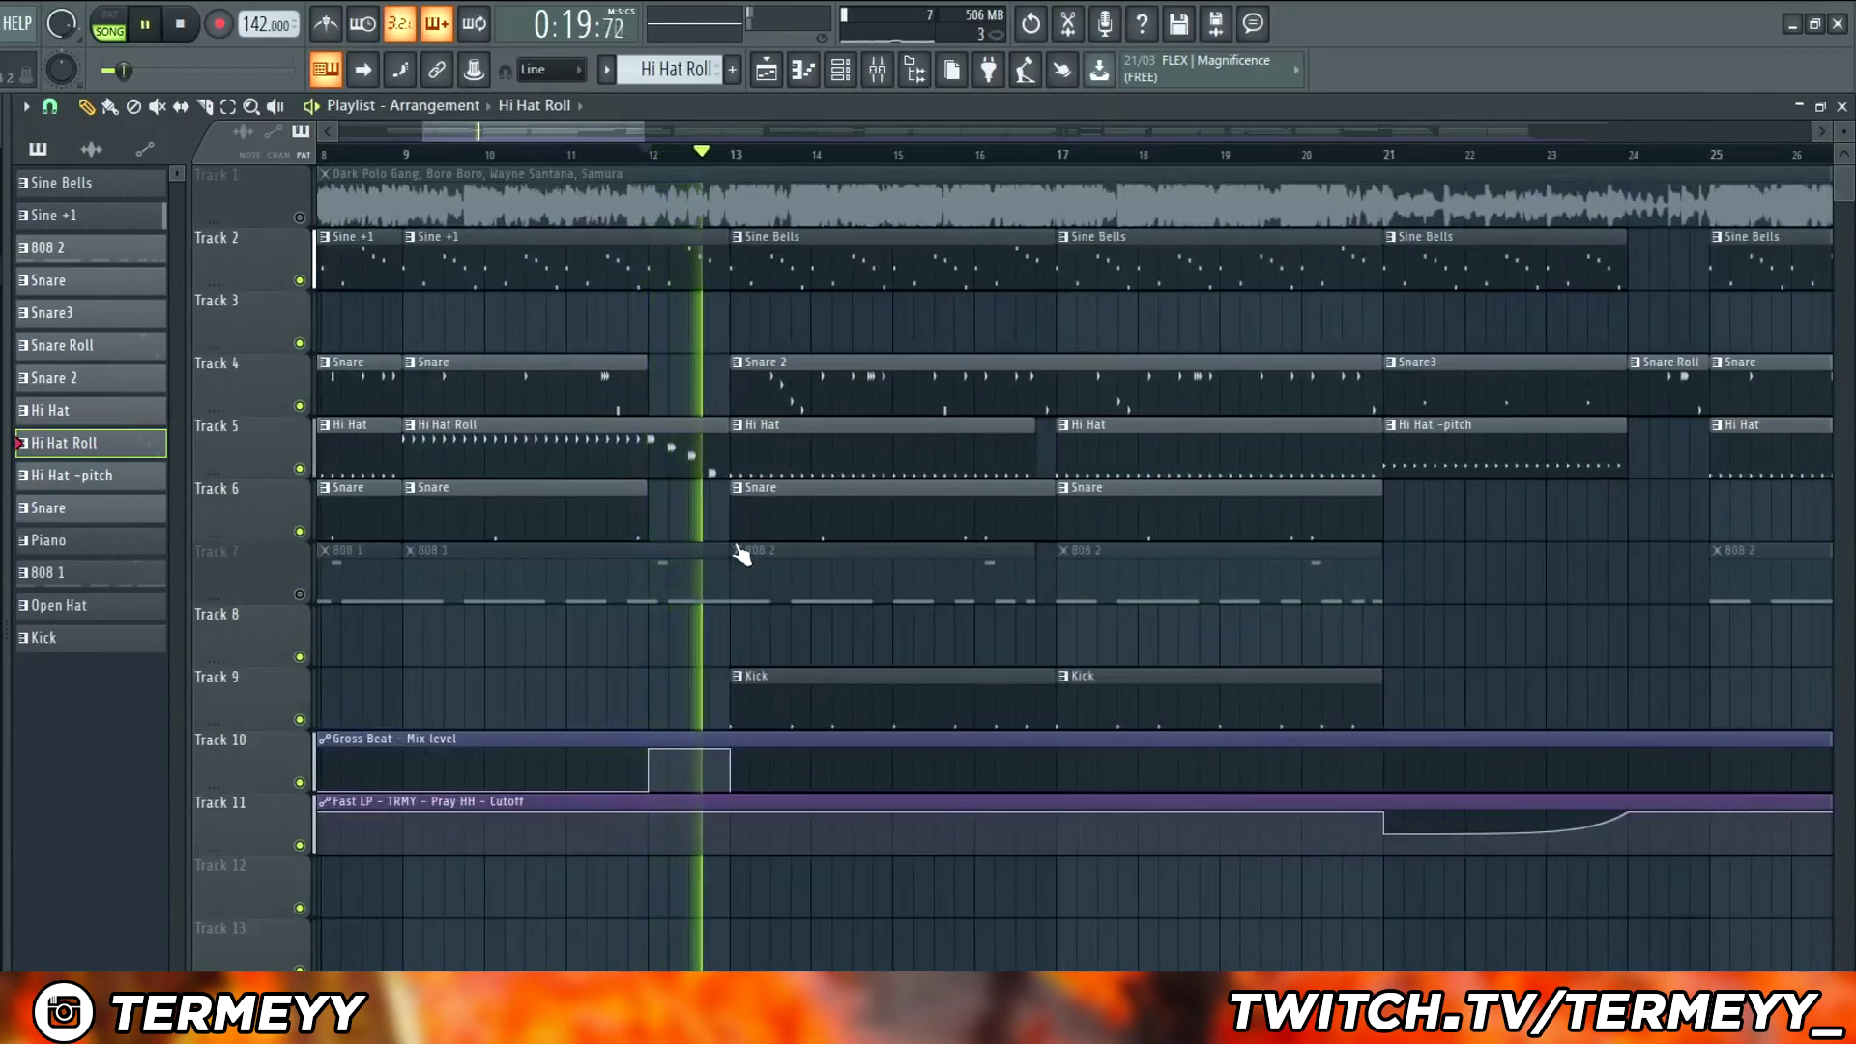
key("space")
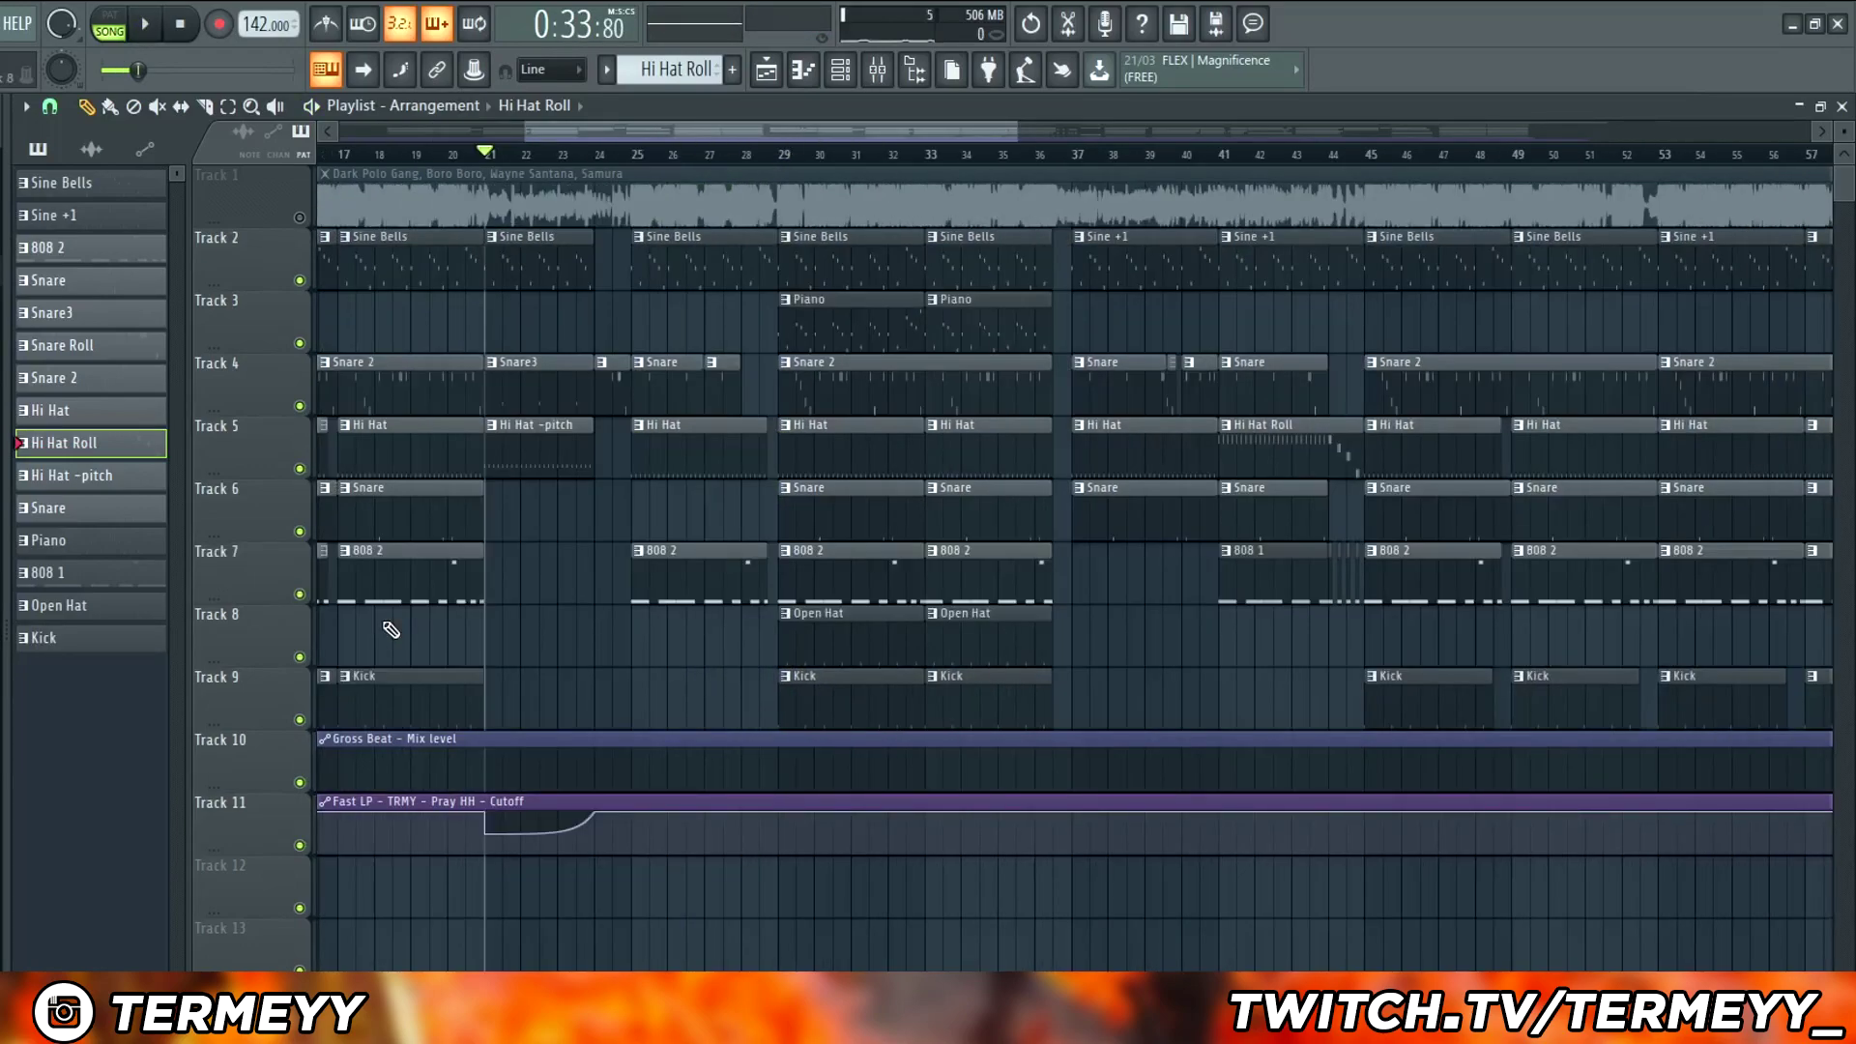
Play the section from bar 21 and open its Hi Hat -pitch clip on Track 5 to examine the notes
scroll(467, 464, "up", 3)
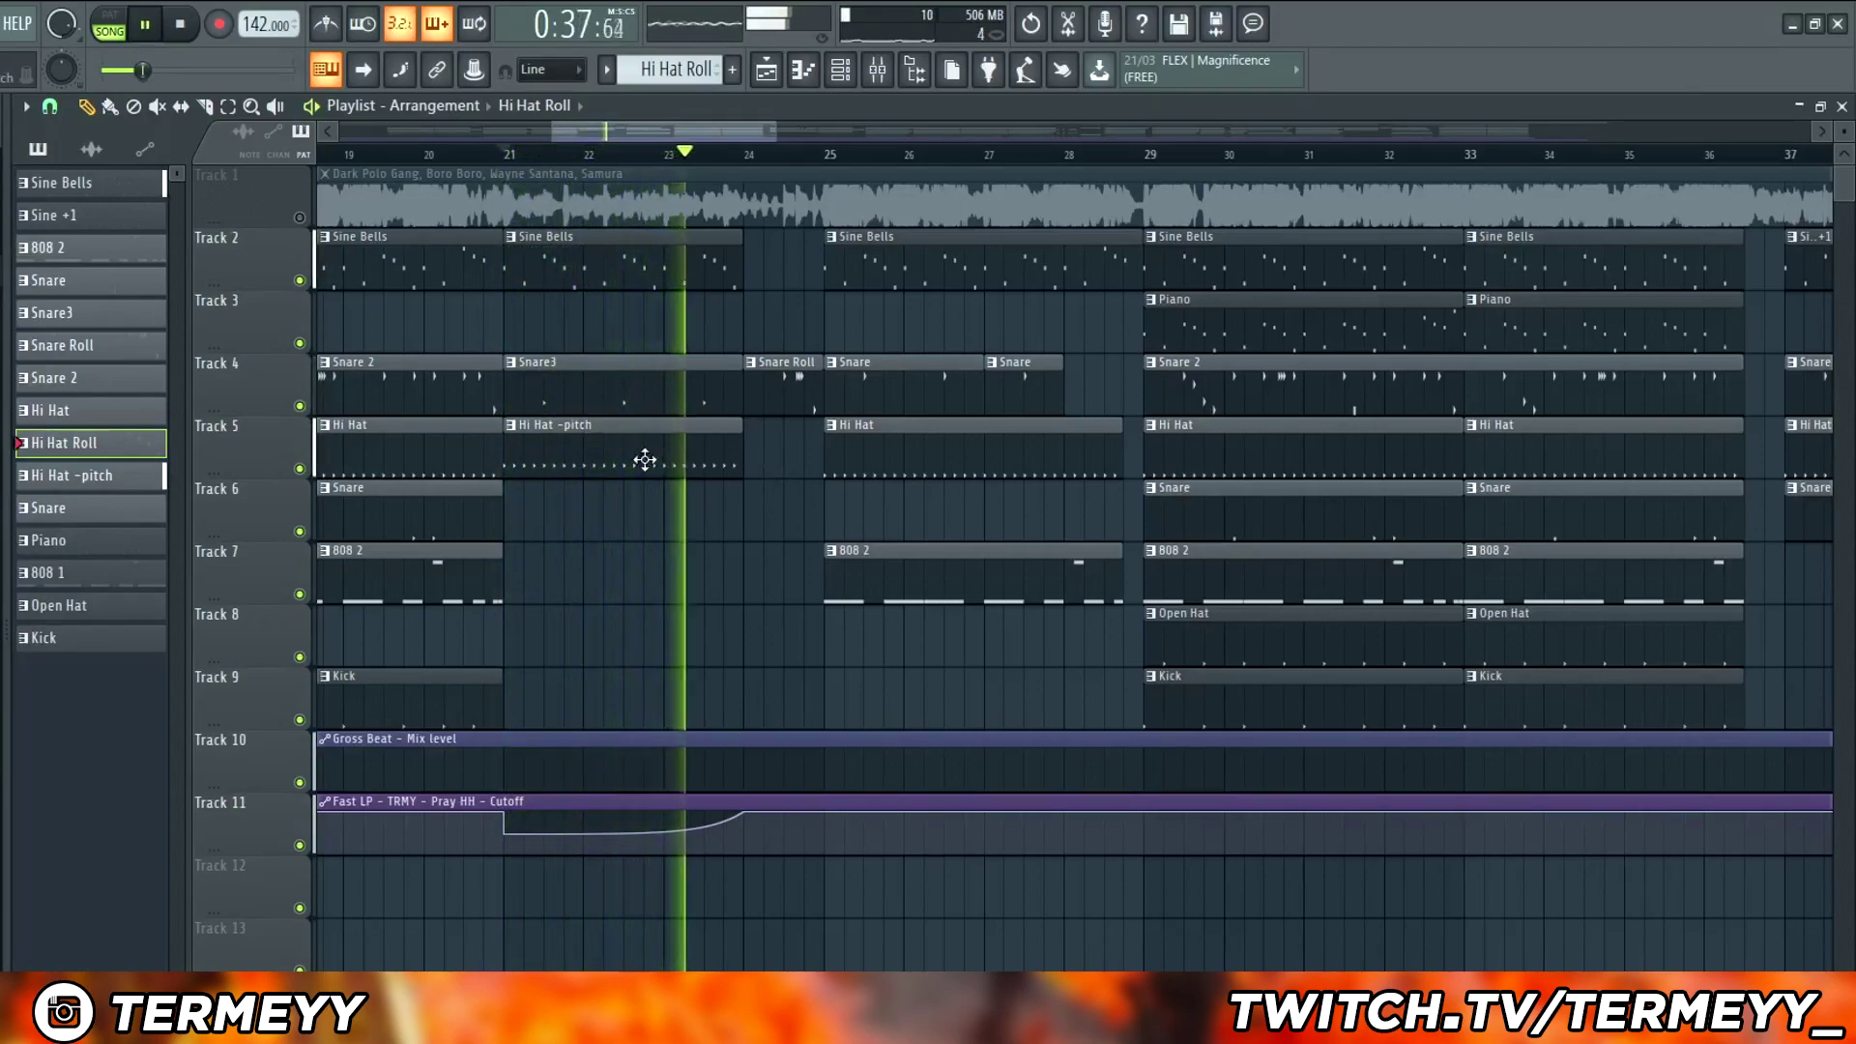
key("space")
double_click(567, 444)
left_click(766, 69)
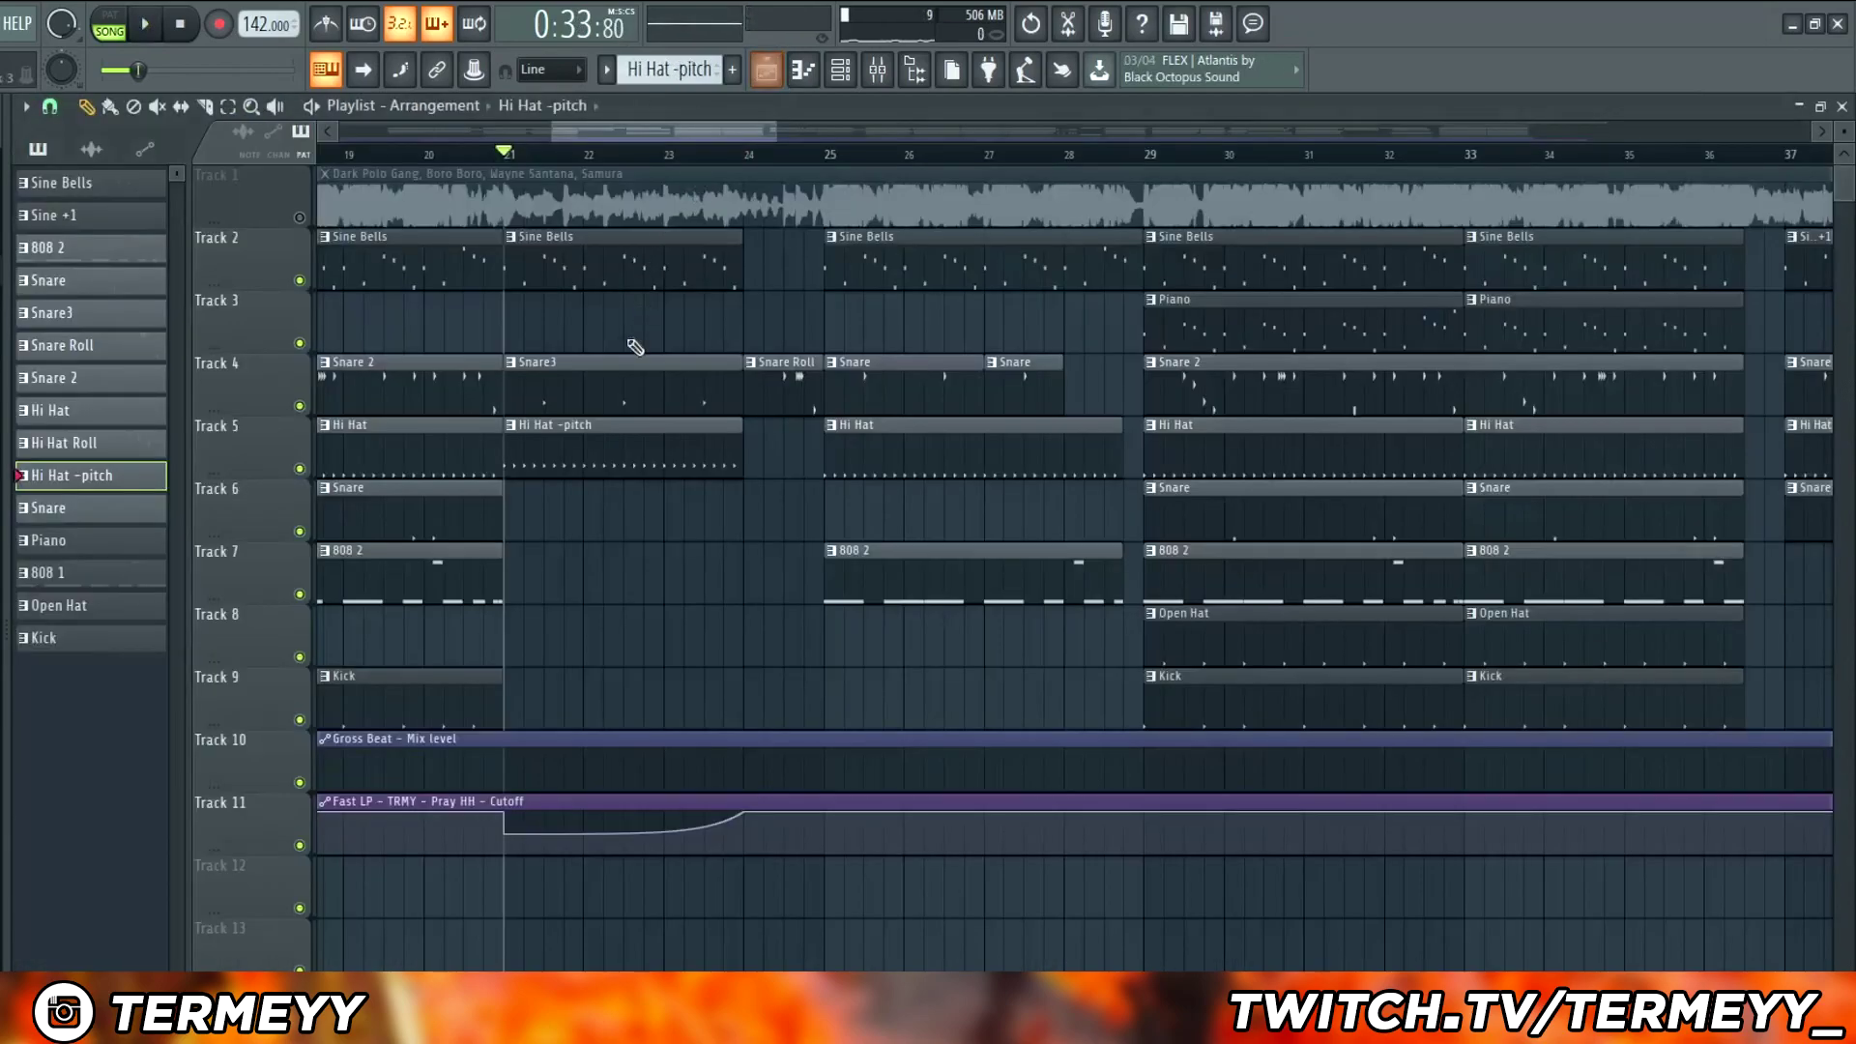
Open the Snare3 clip on Track 4, play back its notes, and return to the playlist
double_click(602, 385)
key("space")
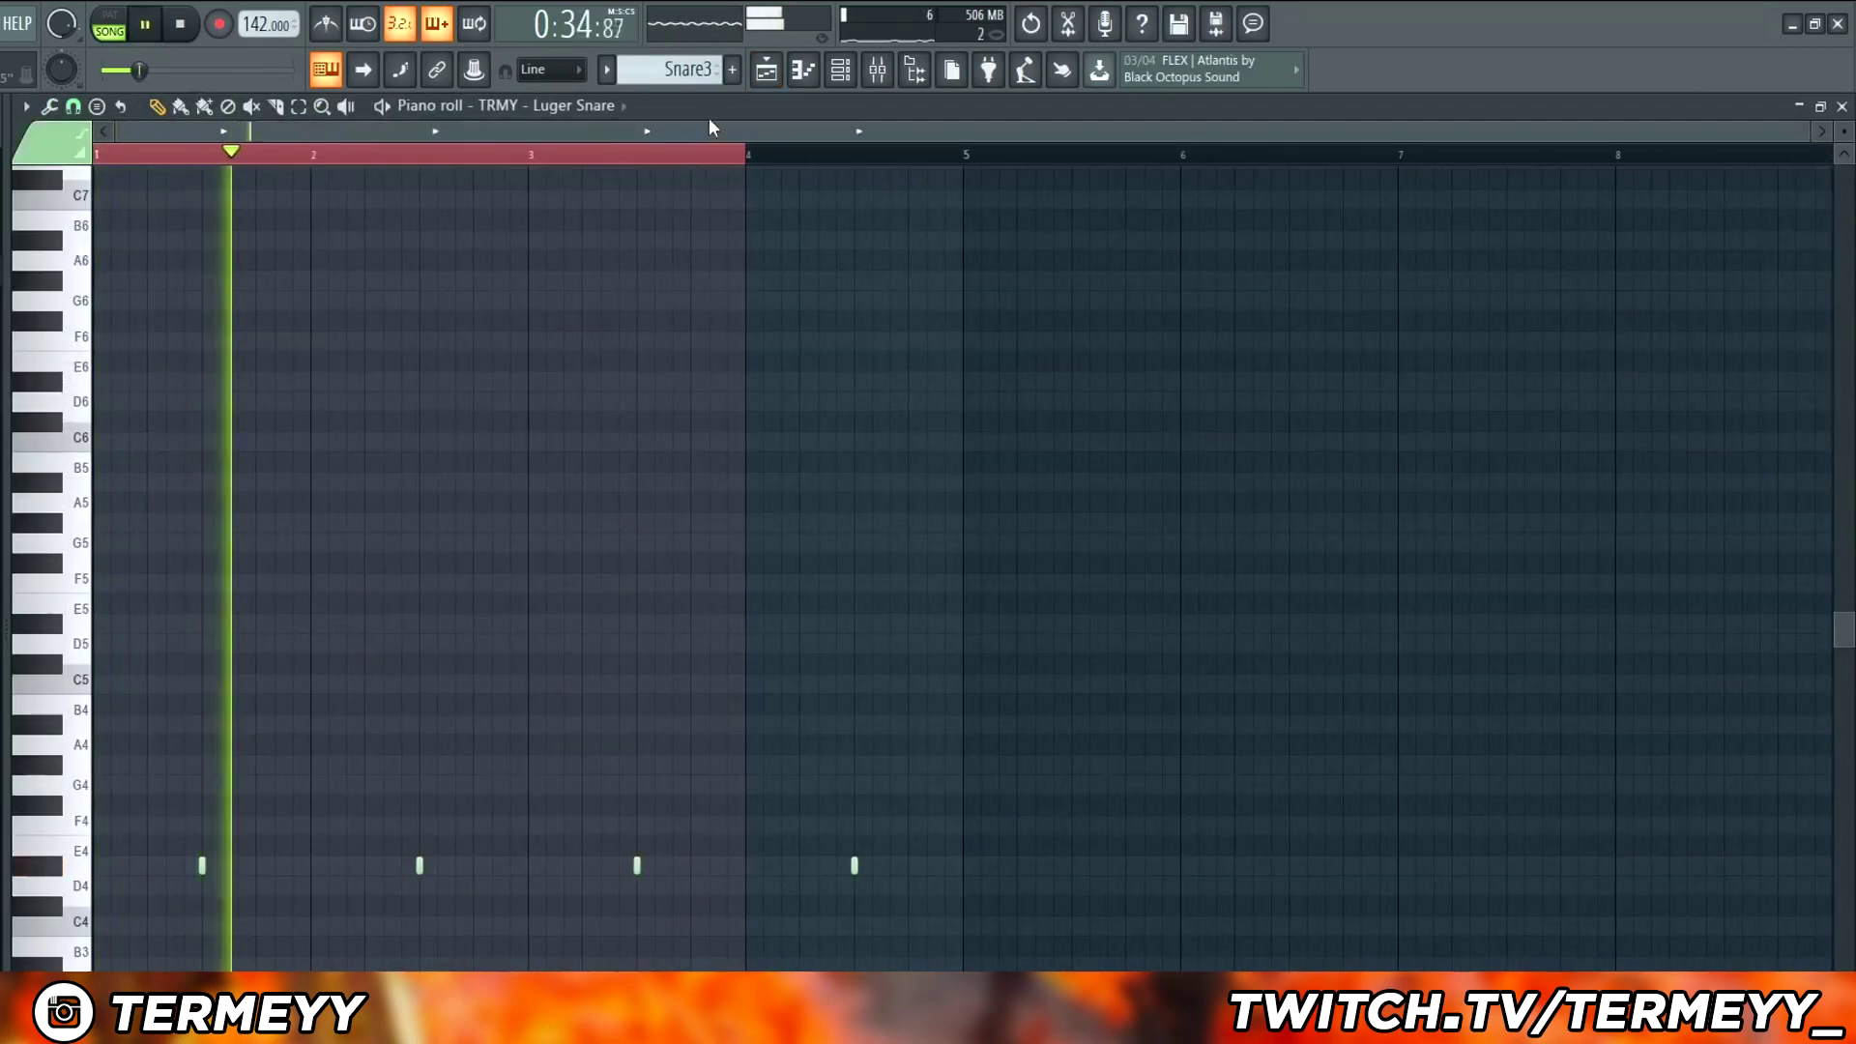
left_click(766, 69)
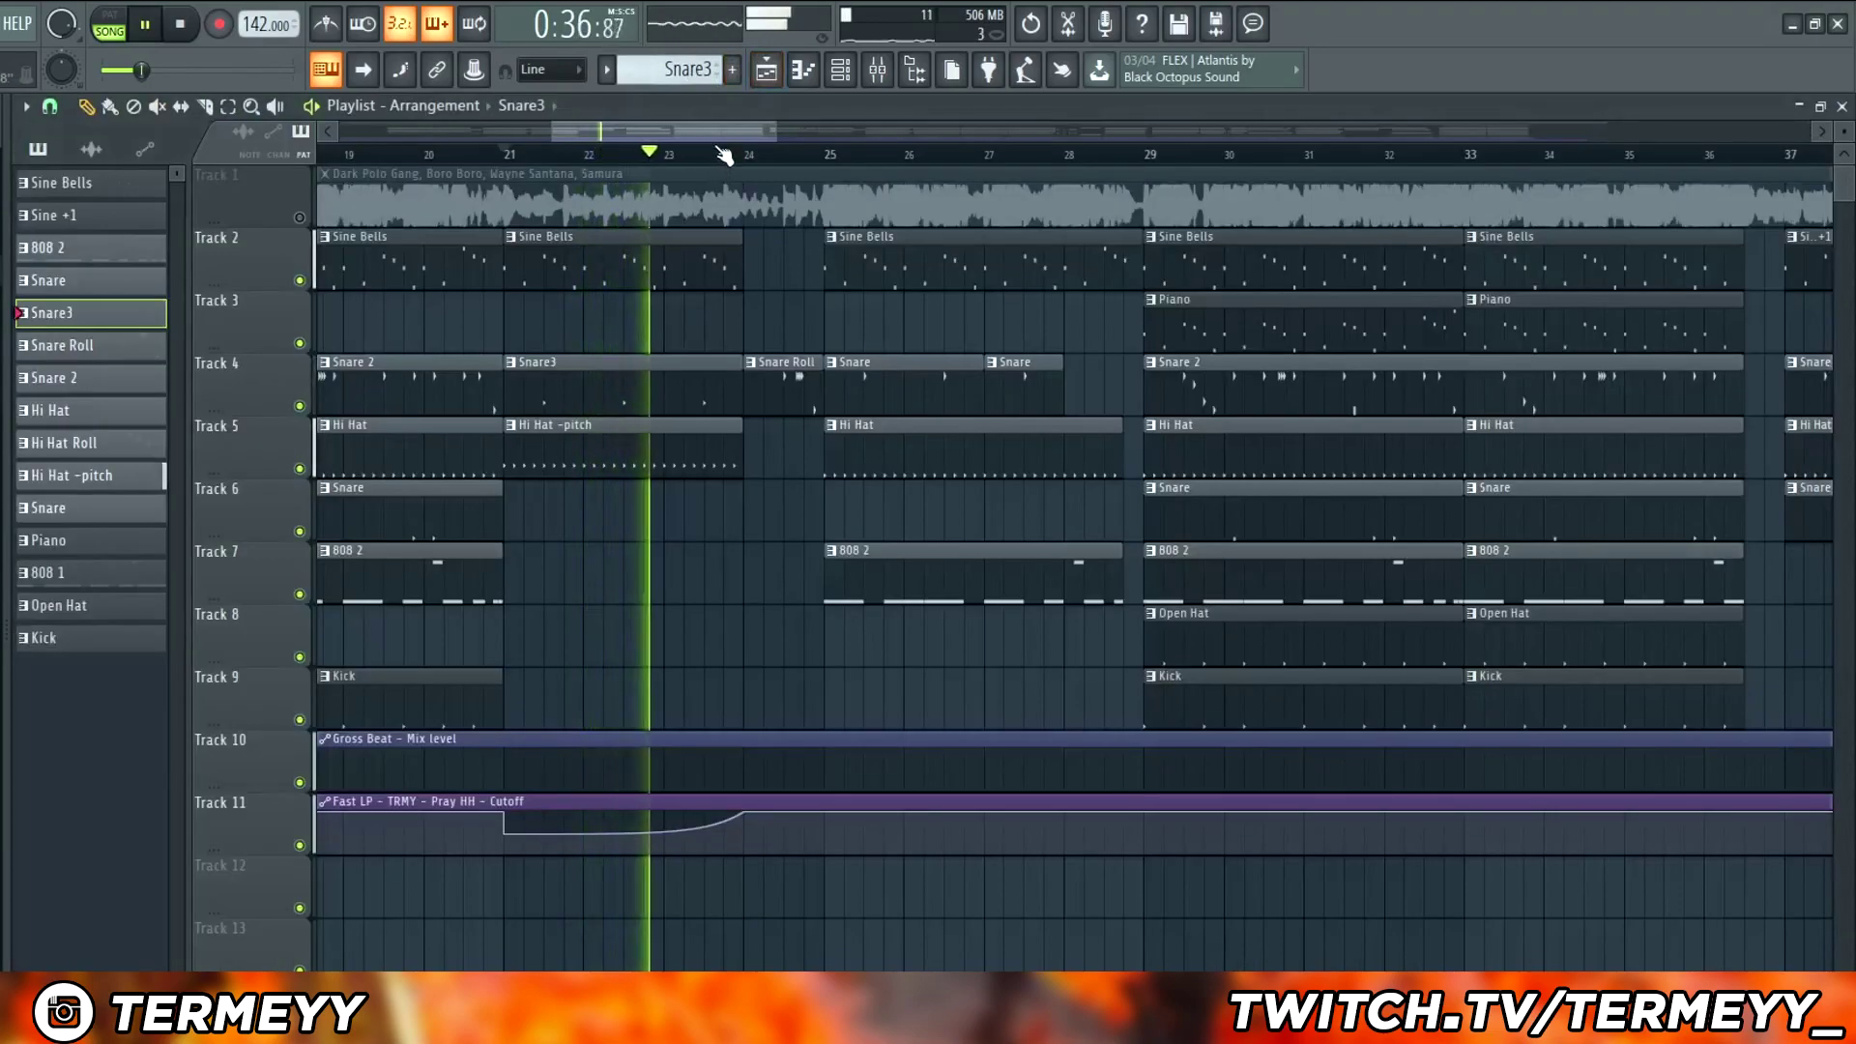
Open the Snare Roll clip at bar 24 on Track 4 and examine its notes alongside the arrangement
double_click(791, 385)
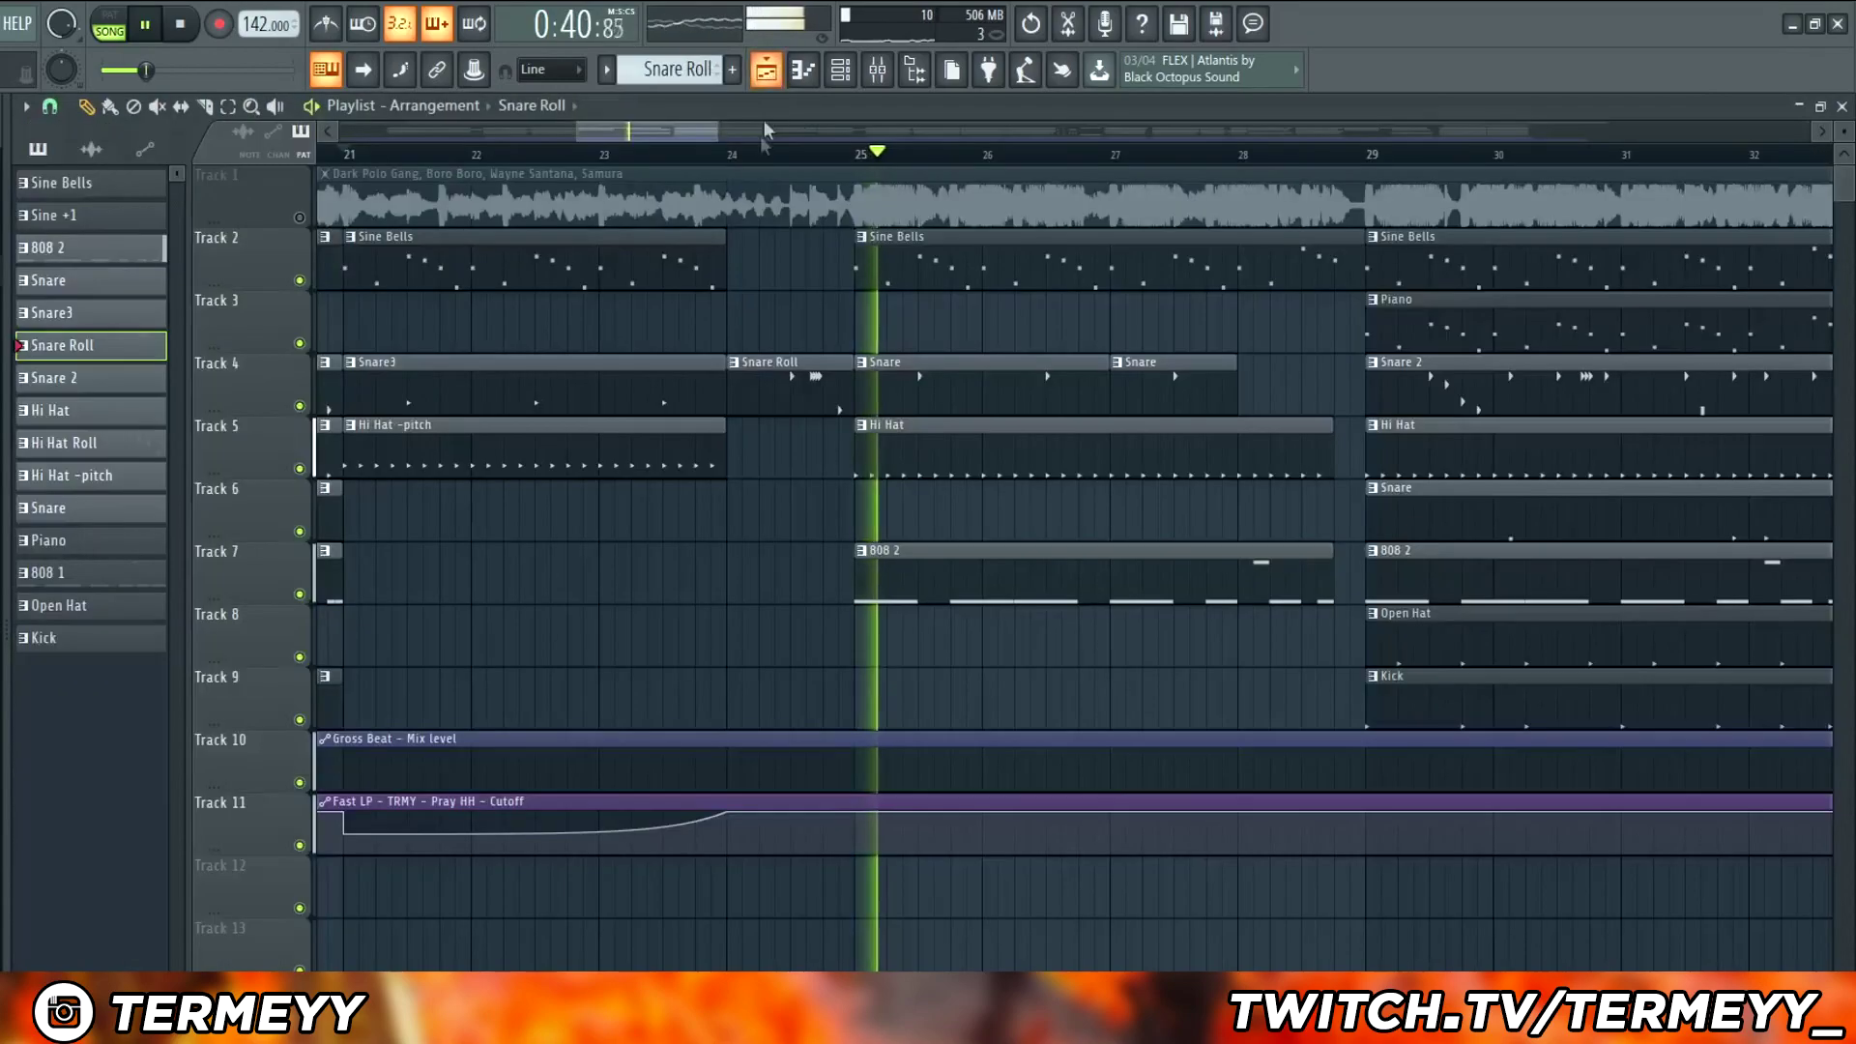
left_click(767, 69)
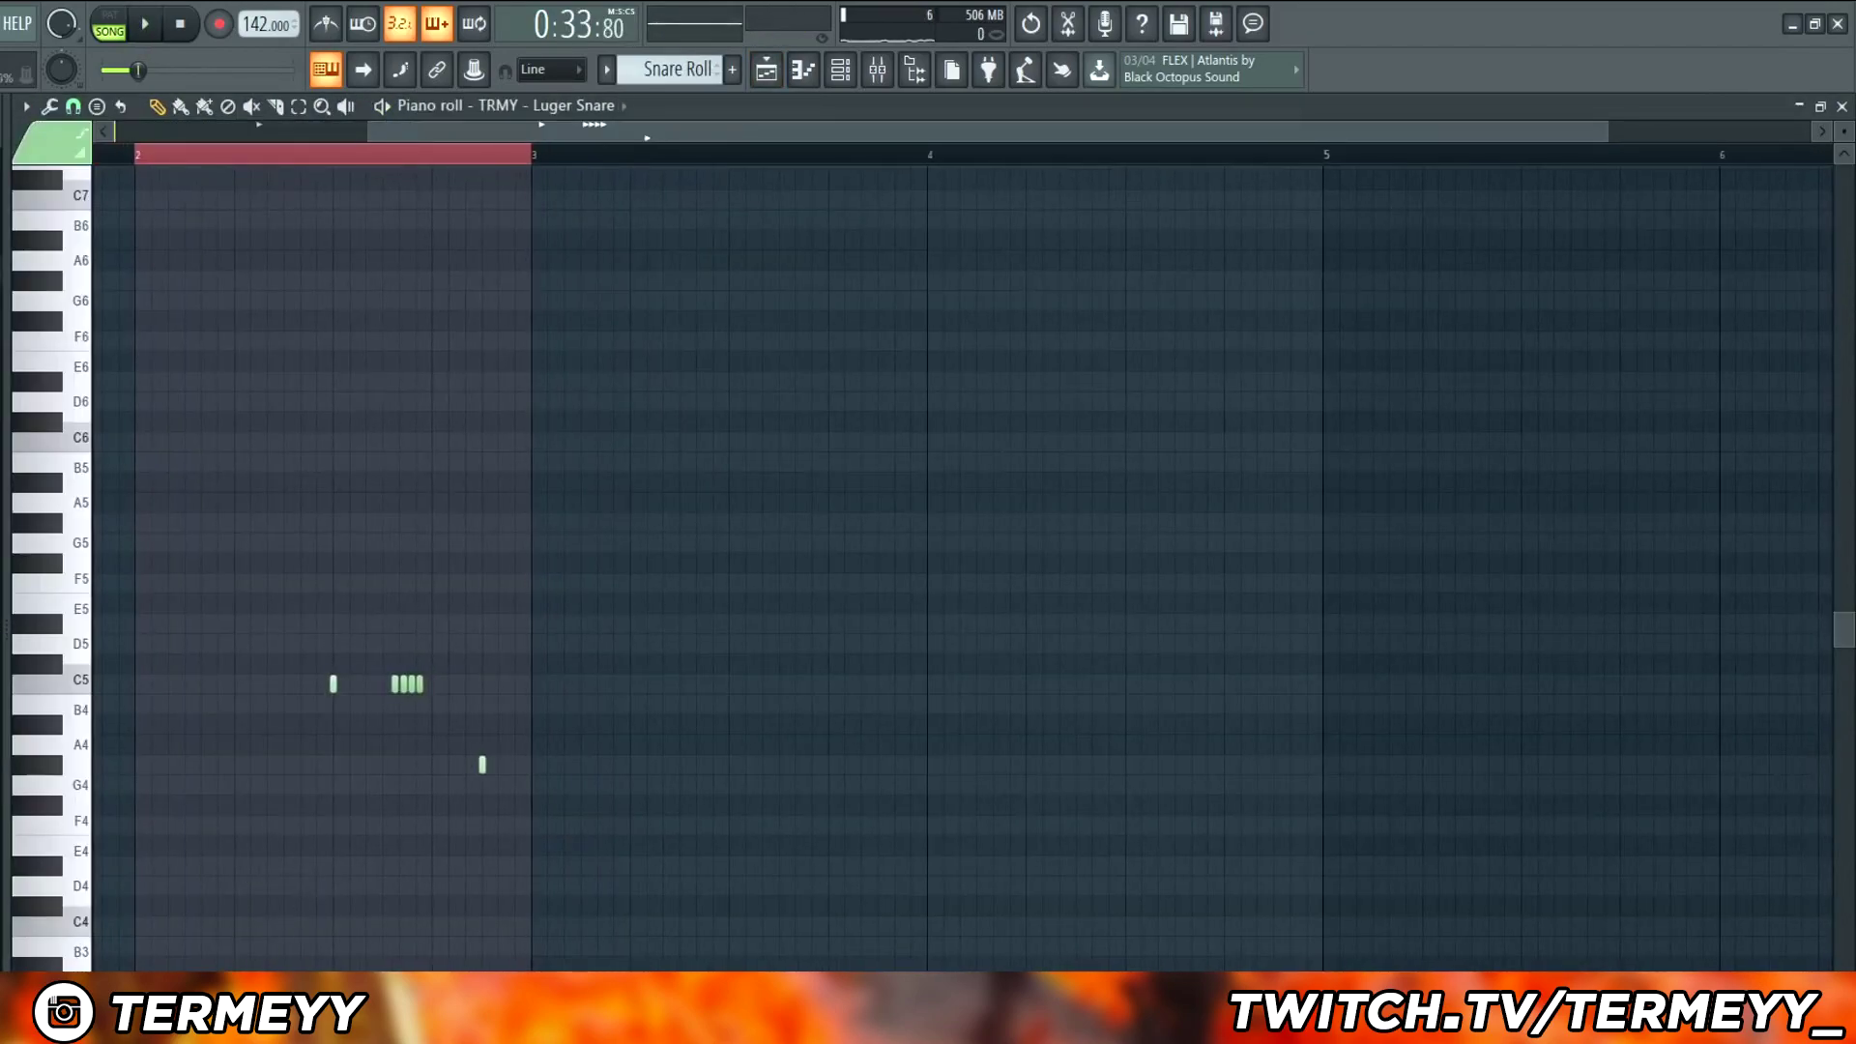
left_click(53, 976)
left_click(97, 990)
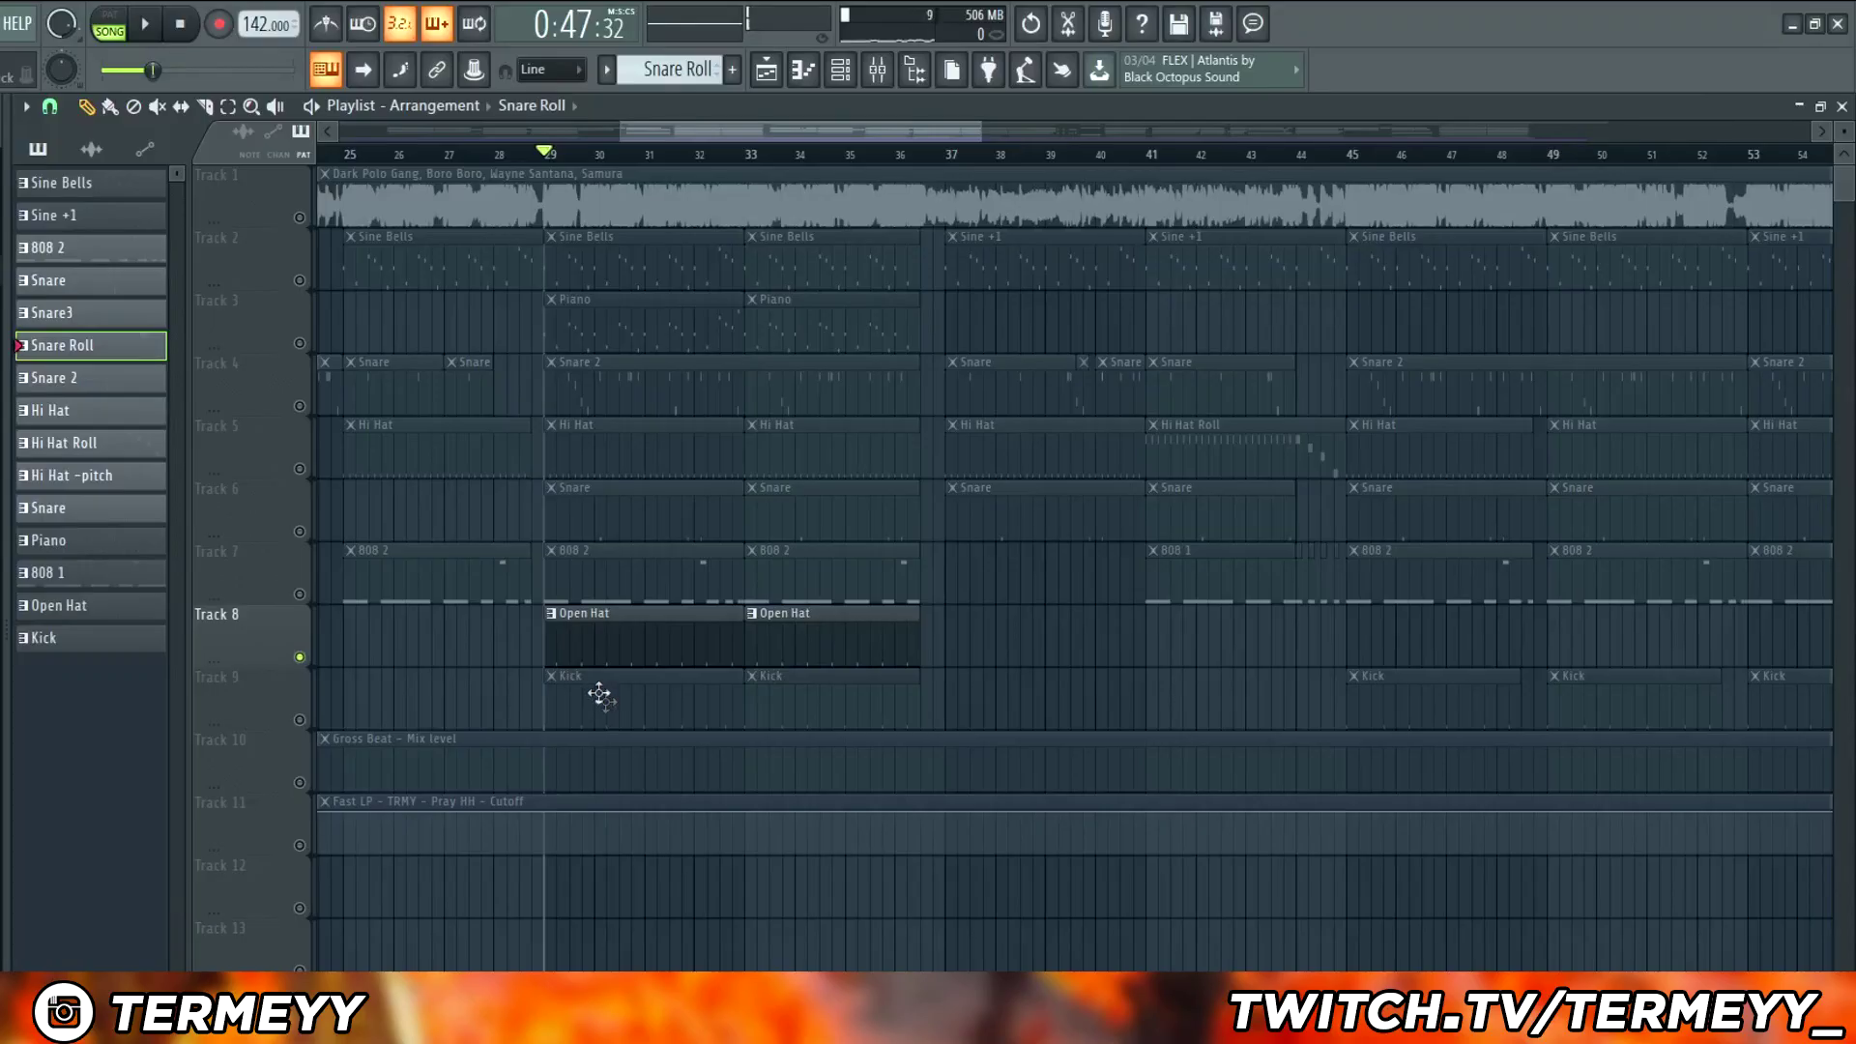
Open the Open Hat clip at bar 29 on Track 8, play back its notes, and return to the playlist
double_click(604, 644)
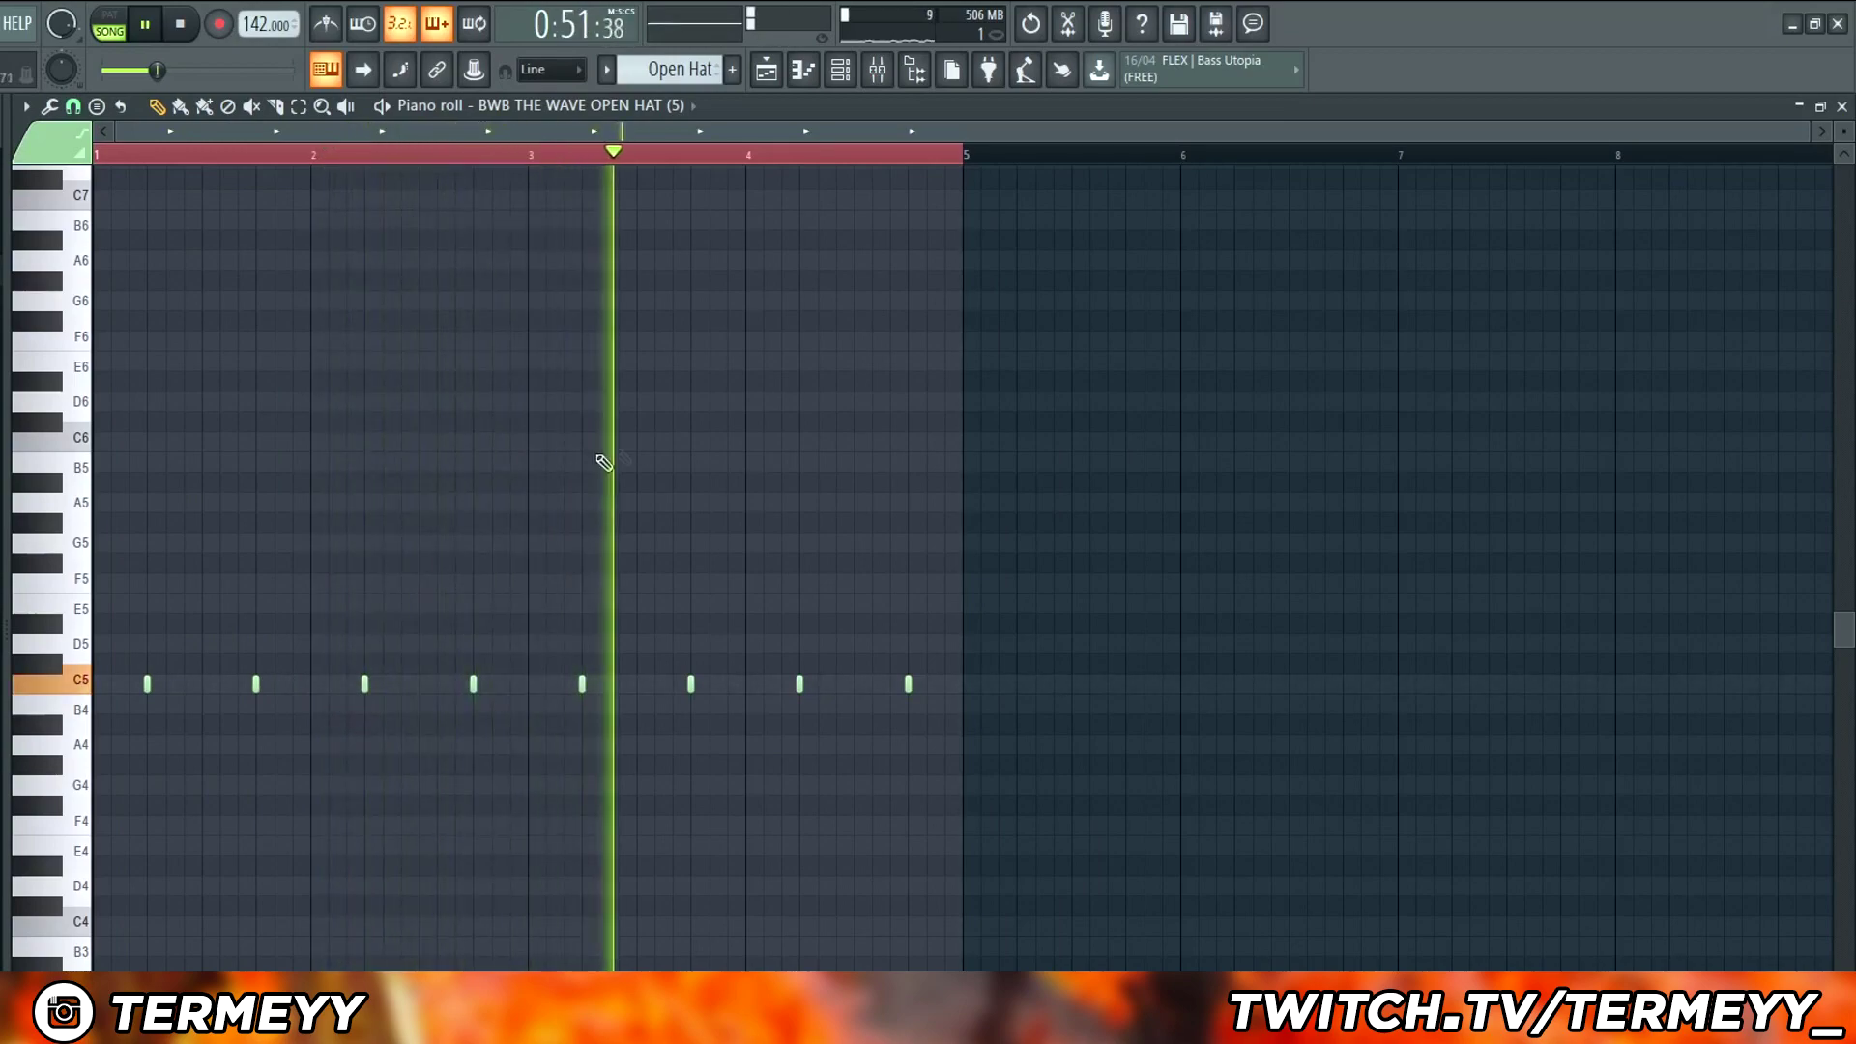
left_click(779, 83)
left_click(319, 532)
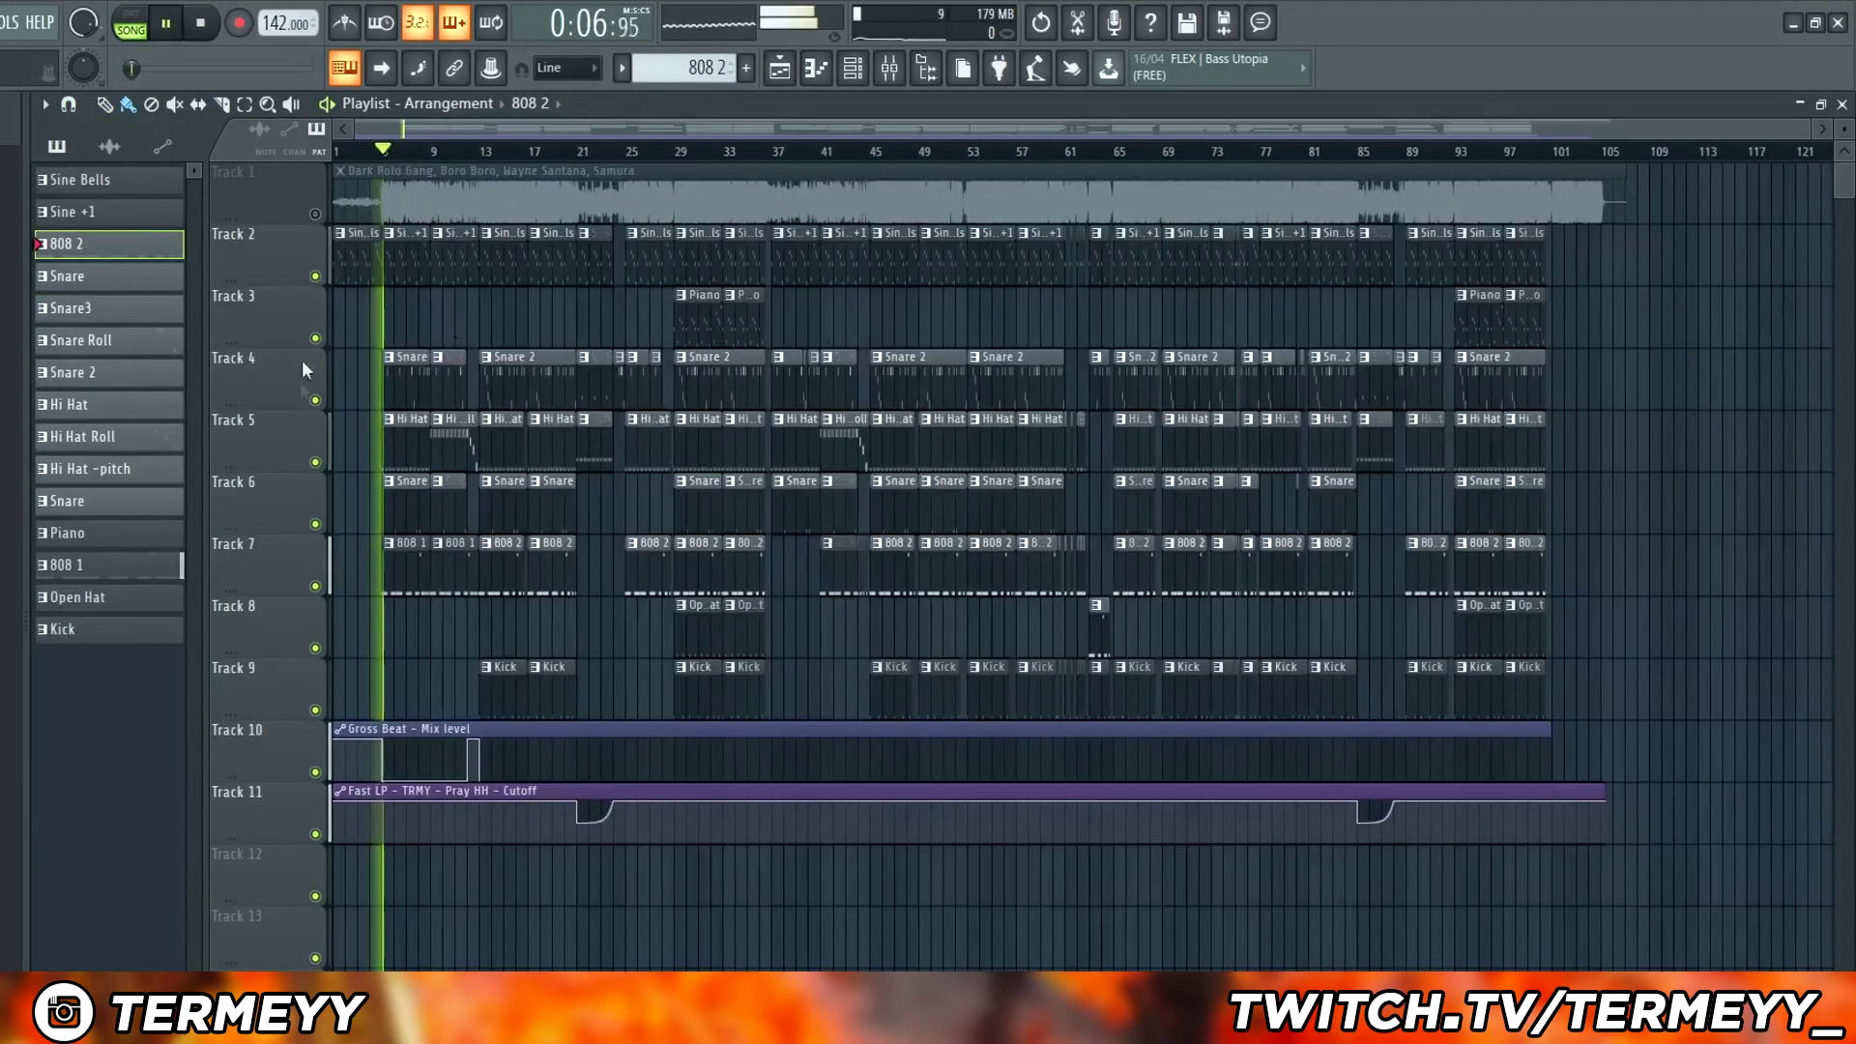
Play the arrangement with the Track 1 audio muted and follow the melody, drum, 808 and automation clips through about bar 36
scroll(521, 626, "down", 2)
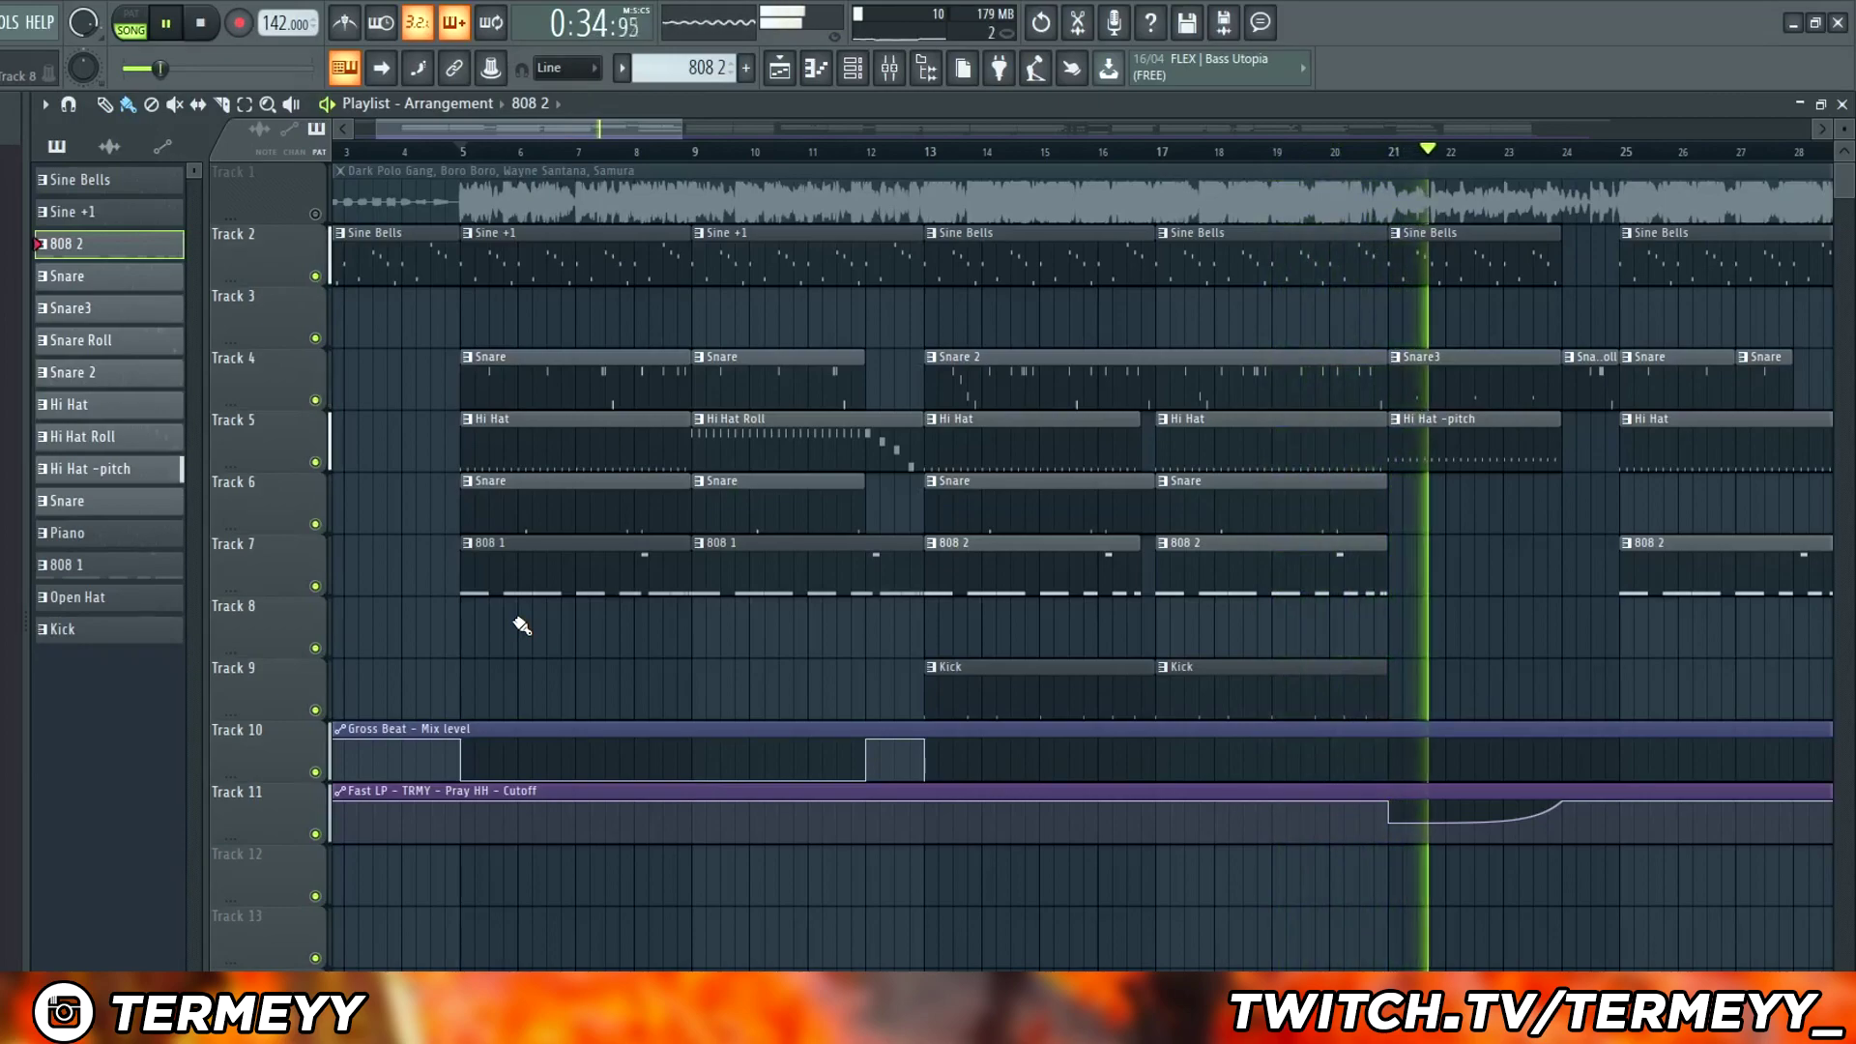
scroll(1063, 367, "down", 1)
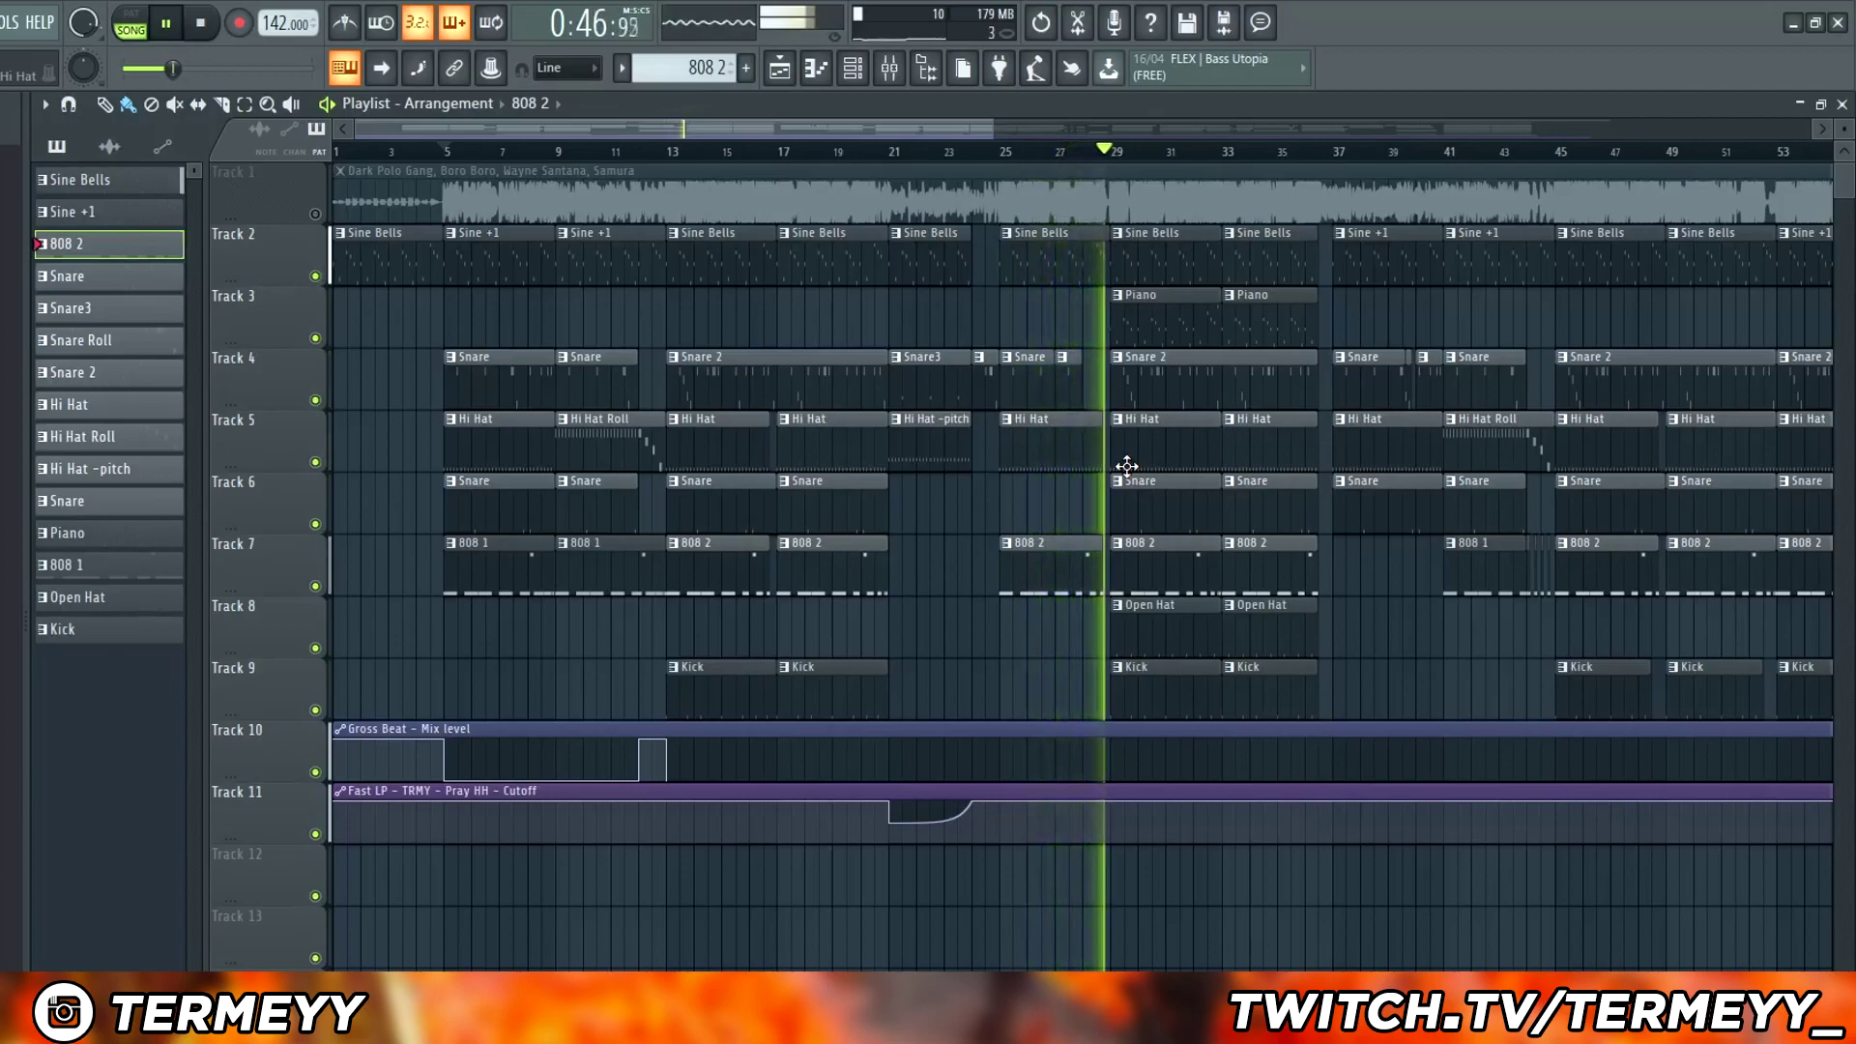
scroll(1212, 573, "up", 3)
scroll(1214, 584, "up", 3)
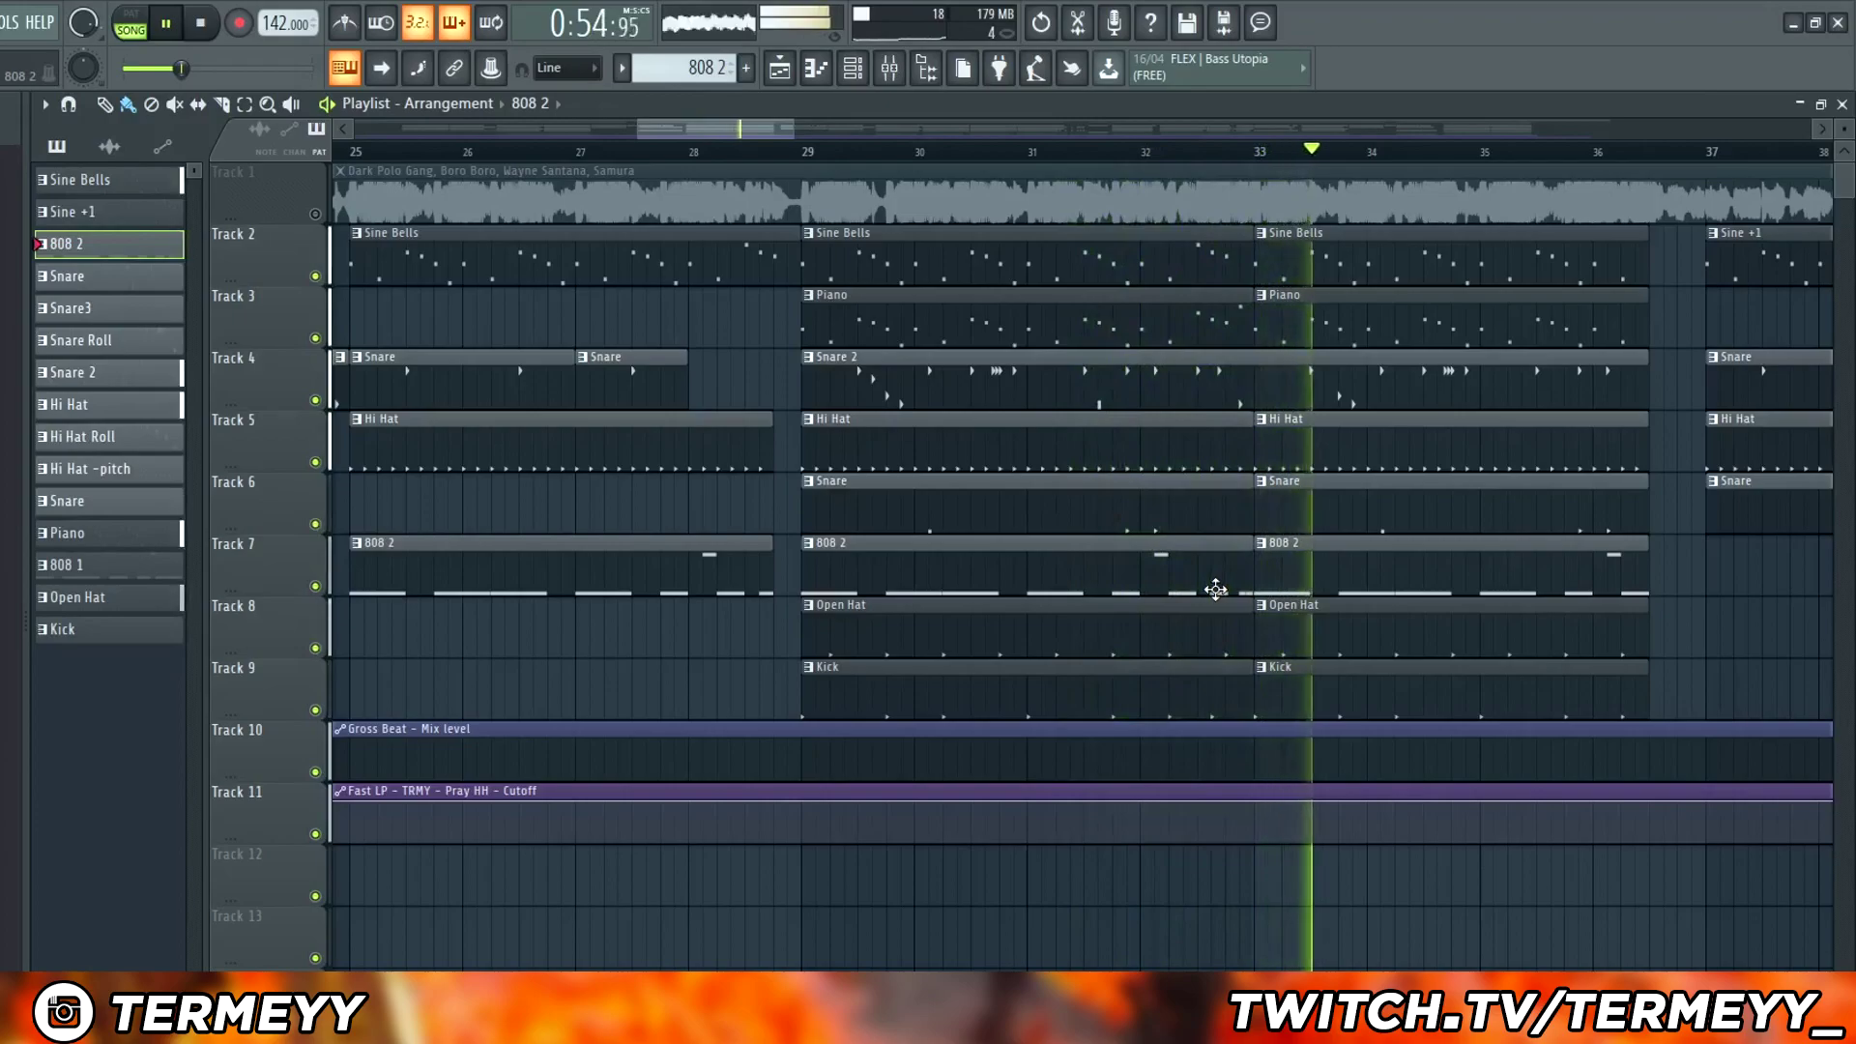
scroll(1028, 559, "down", 4)
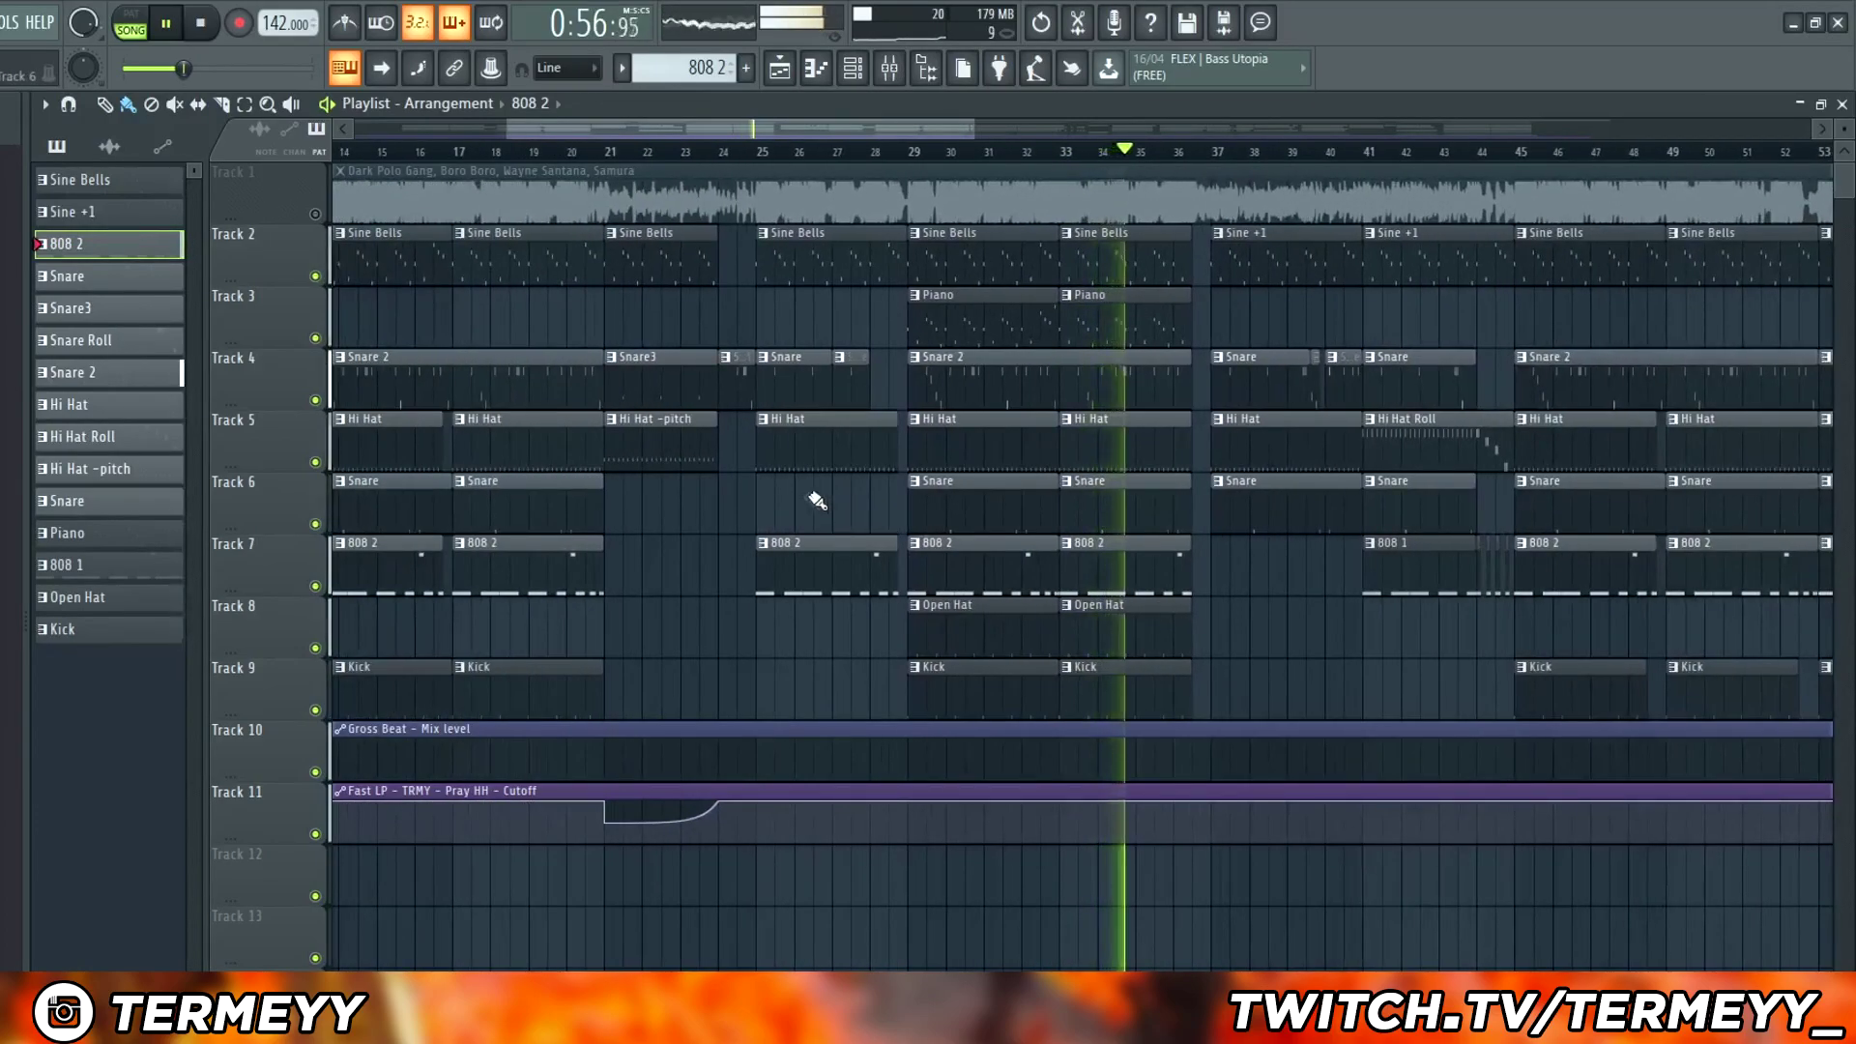
scroll(802, 501, "down", 3)
scroll(590, 434, "down", 2)
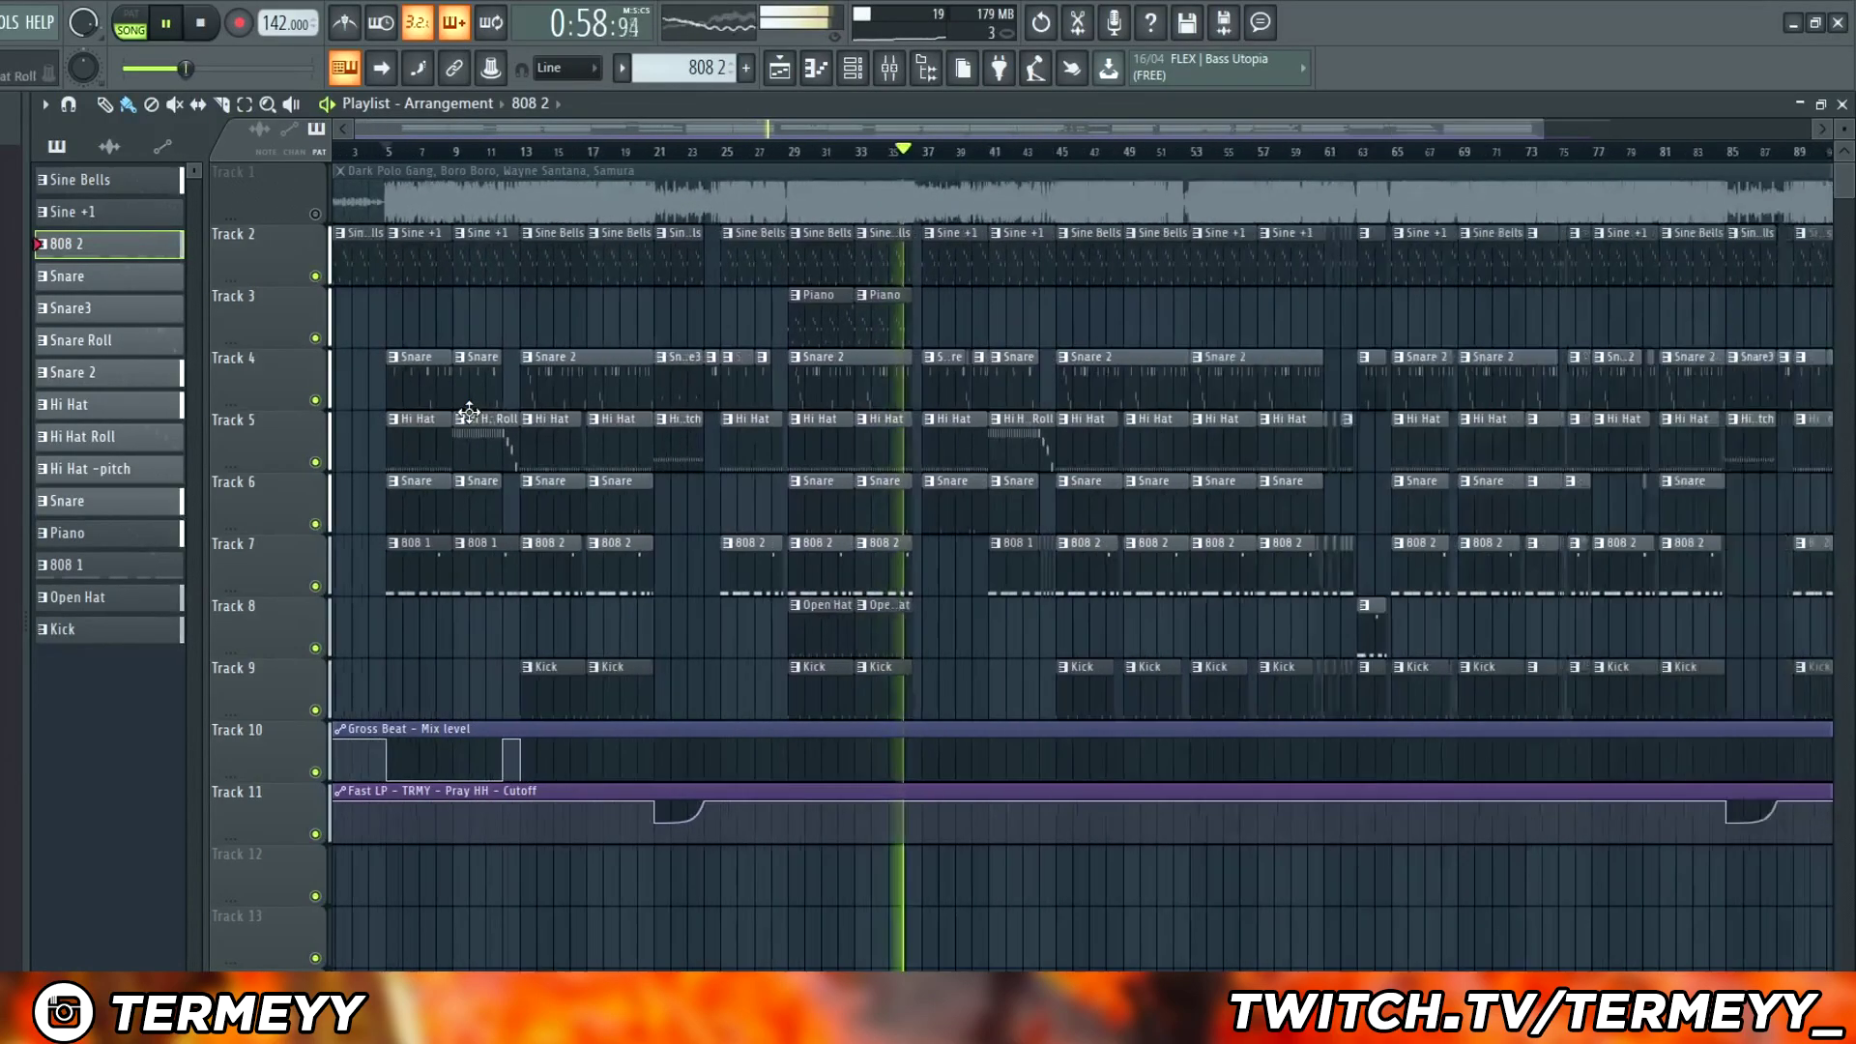
scroll(364, 402, "up", 2)
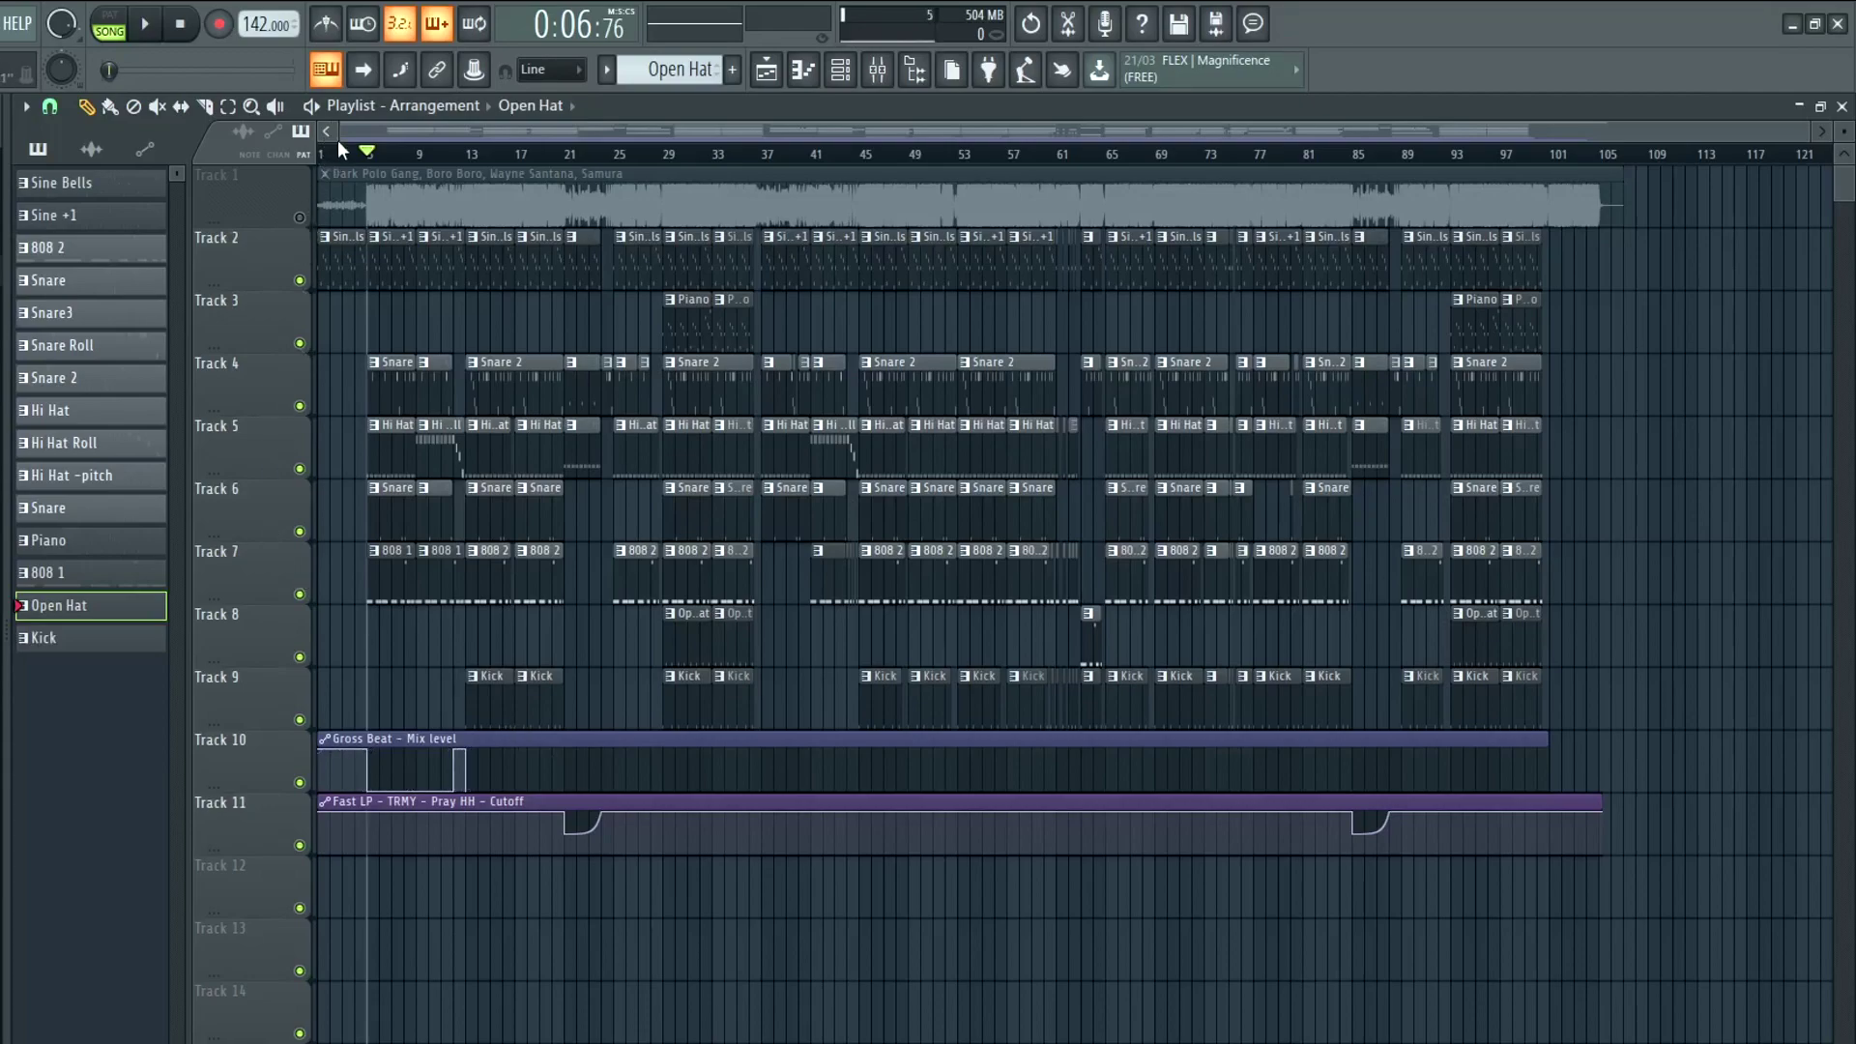
Show the Channel rack and open the first reFX Nexus channel
left_click(839, 70)
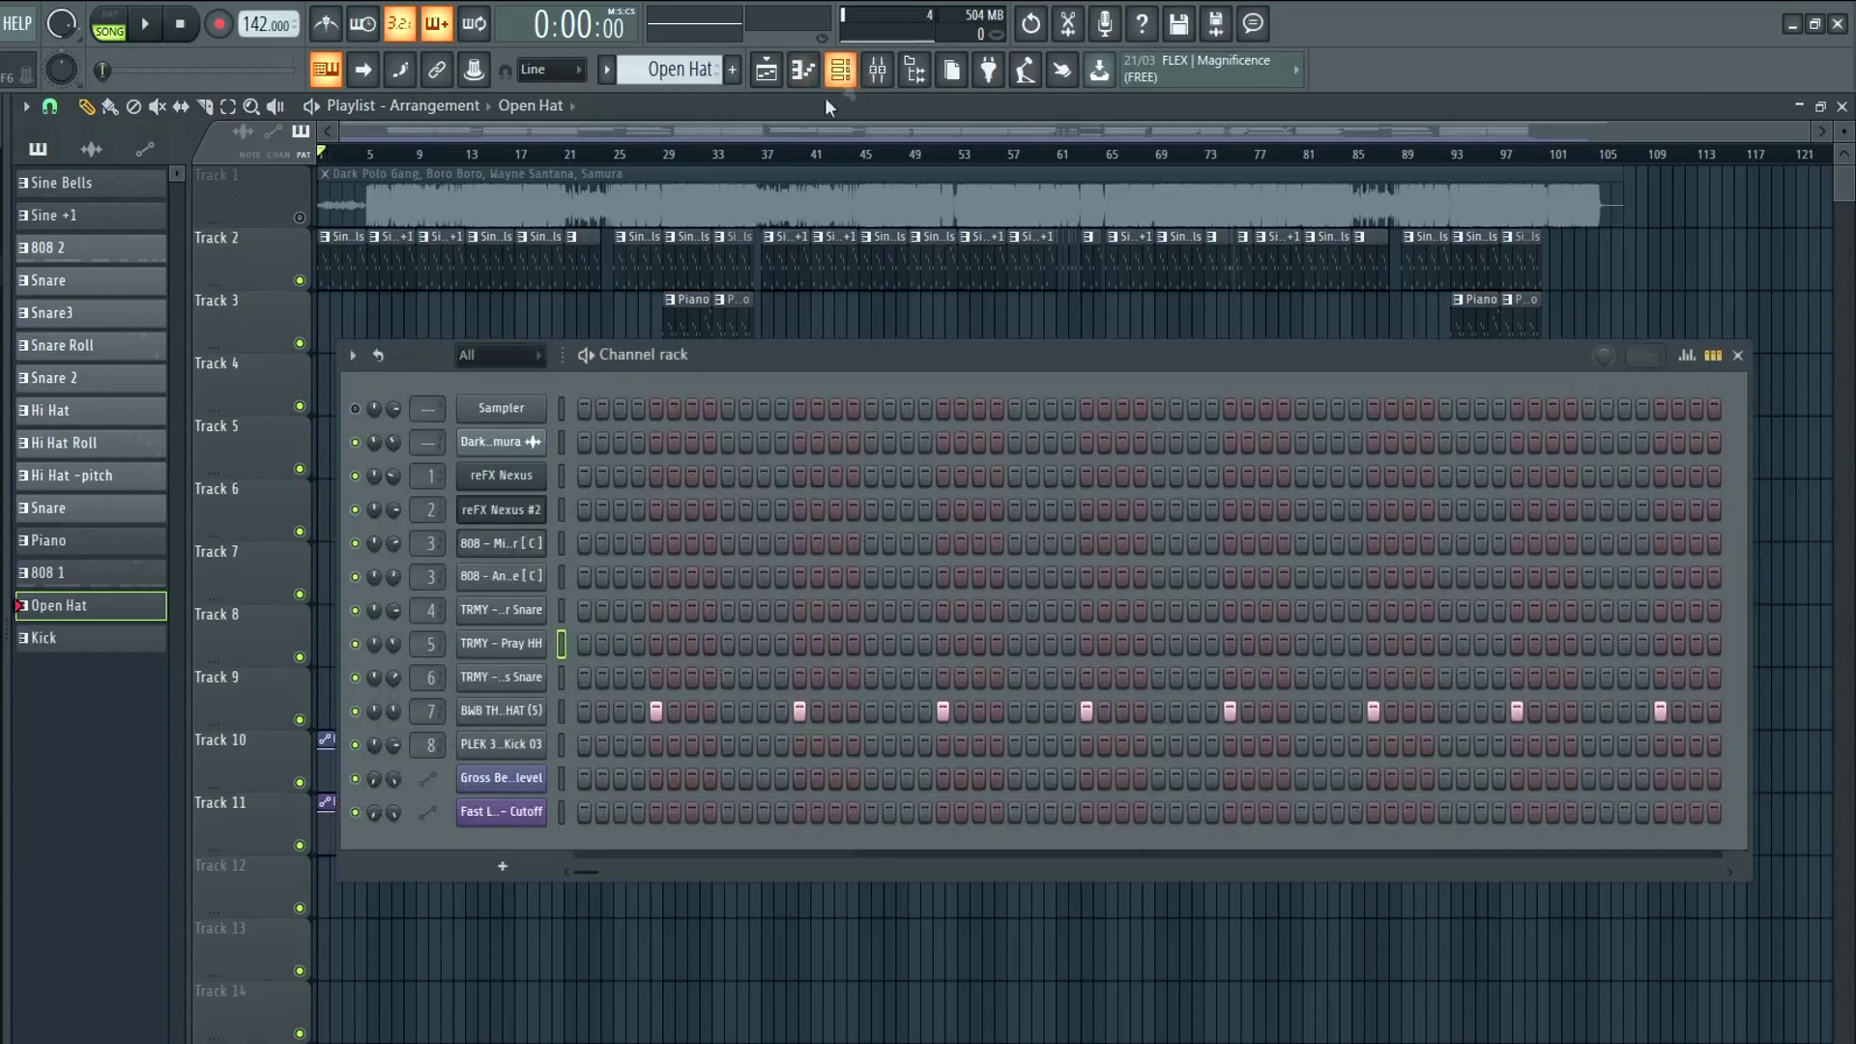
left_click(483, 477)
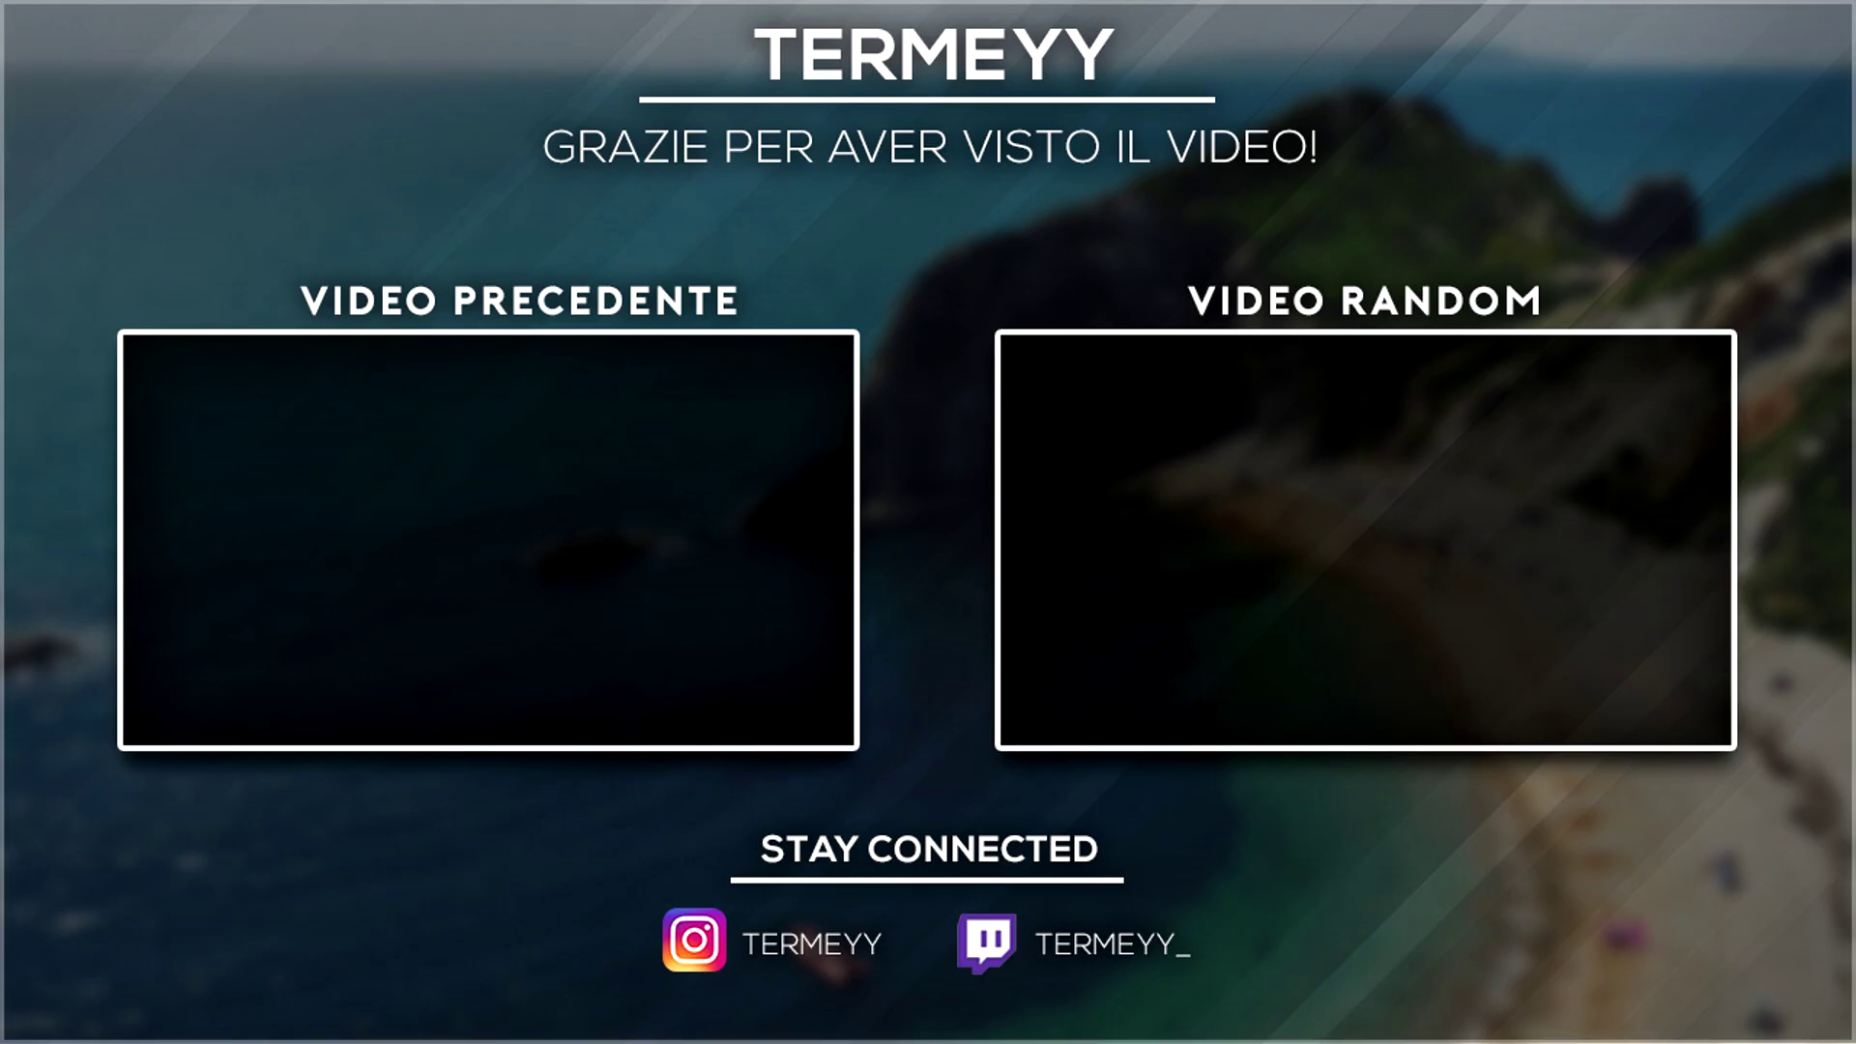